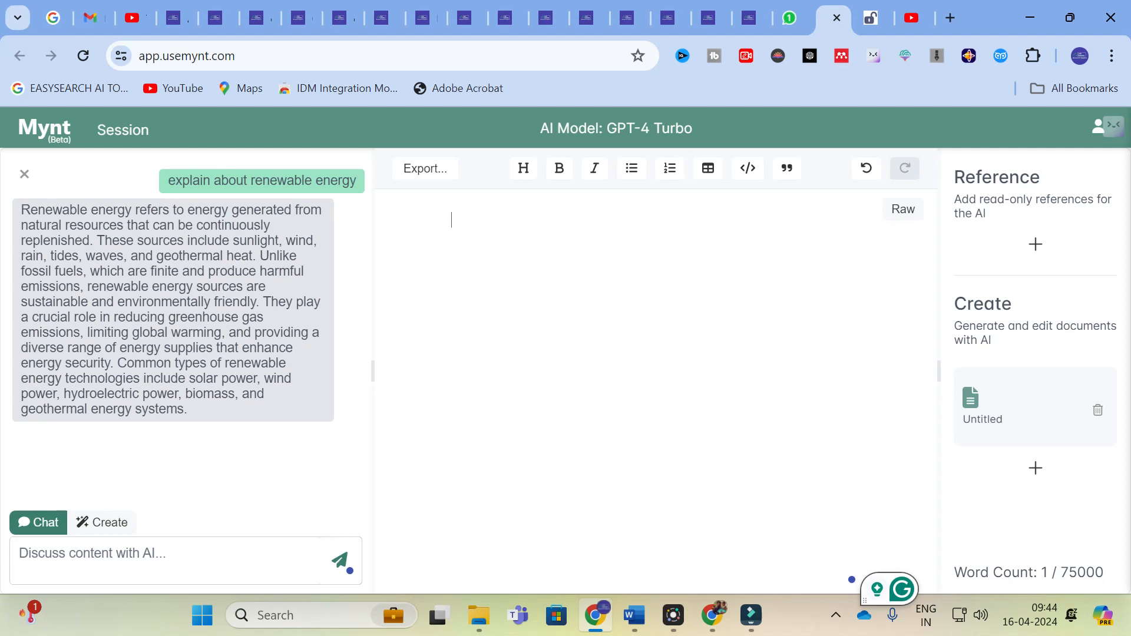
{"action": "left_click", "coordinate": [418, 177]}
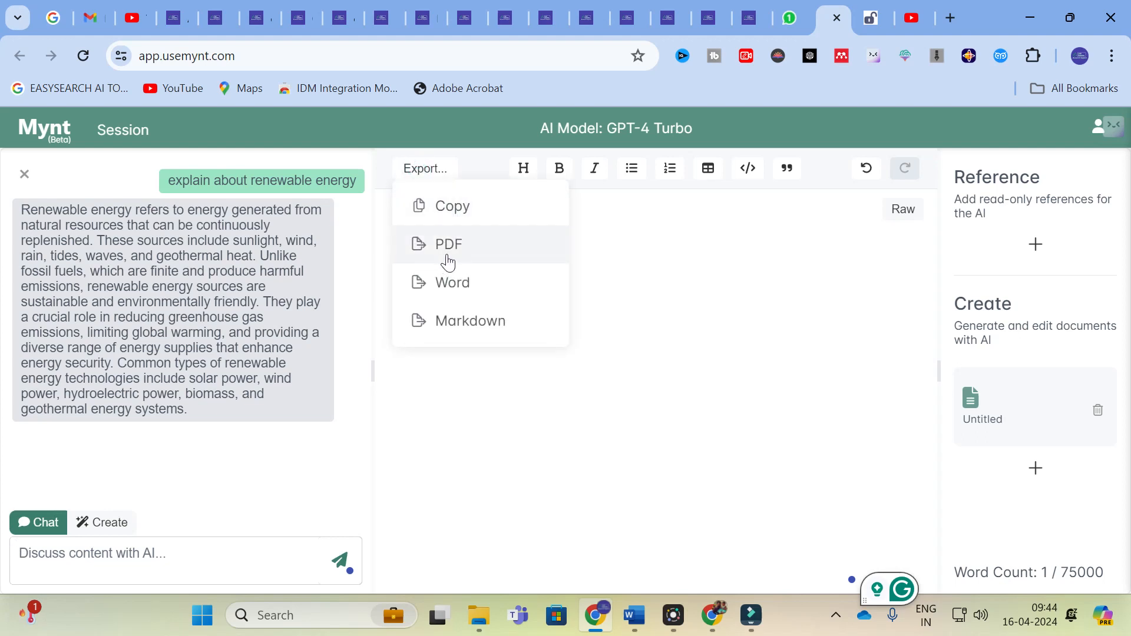
{"action": "left_click", "coordinate": [738, 290]}
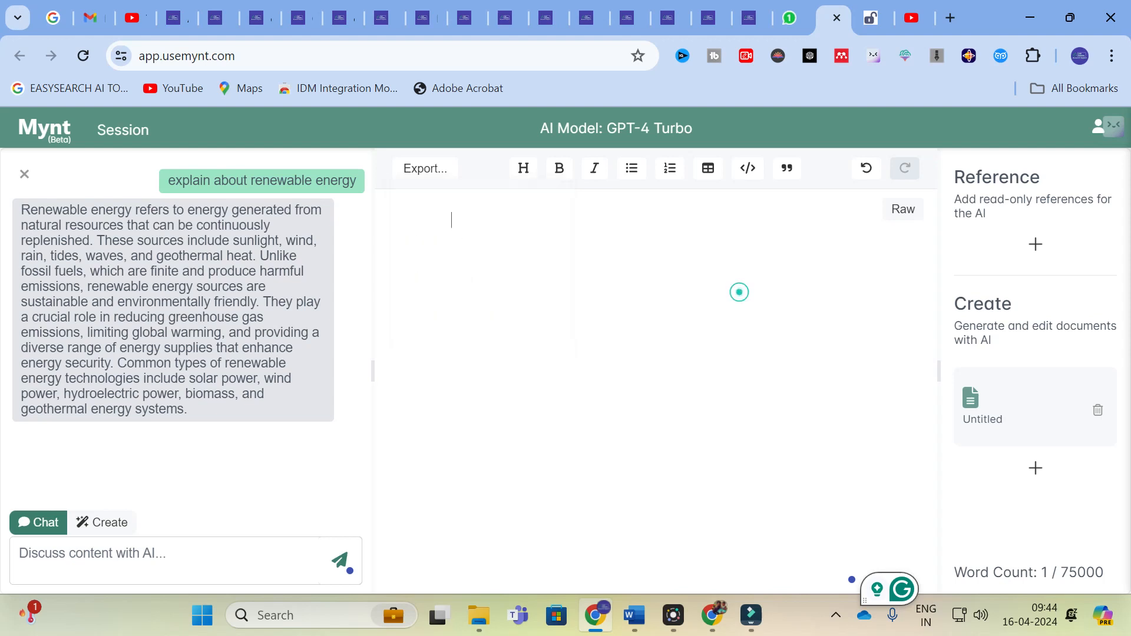
{"action": "left_click", "coordinate": [472, 219]}
Ask the AI chat to "generate an abstract for the research paper titled machine learning algorithm for battery management system".
{"action": "left_click", "coordinate": [124, 556]}
{"action": "type", "text": "genera"}
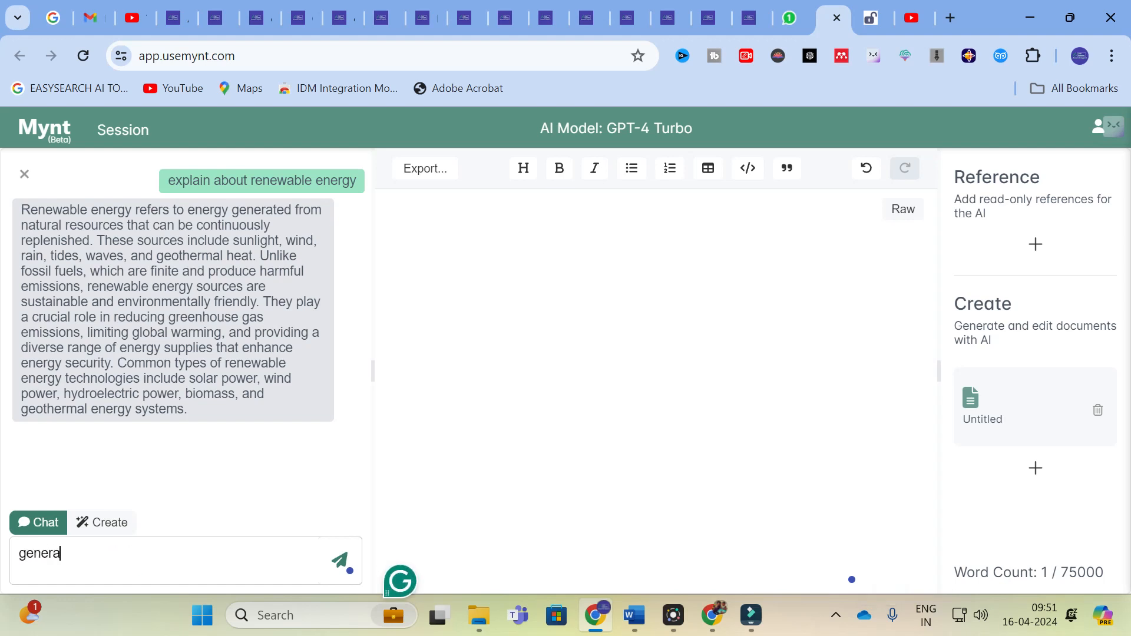
{"action": "type", "text": "te an abstr"}
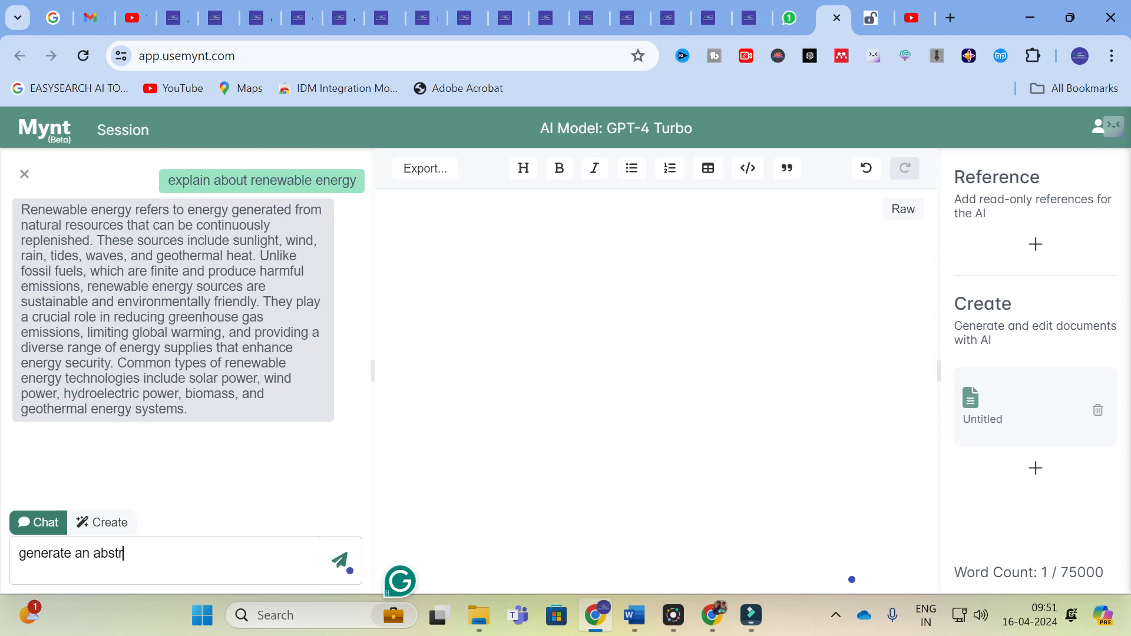
{"action": "type", "text": "act for th e re"}
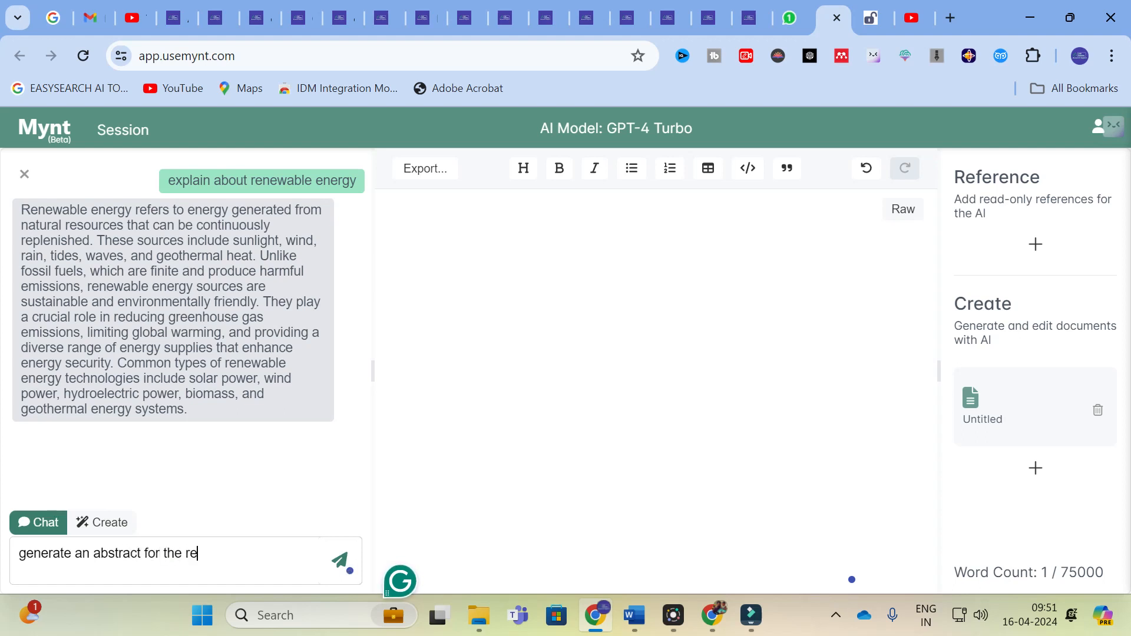
{"action": "type", "text": "search paper titles"}
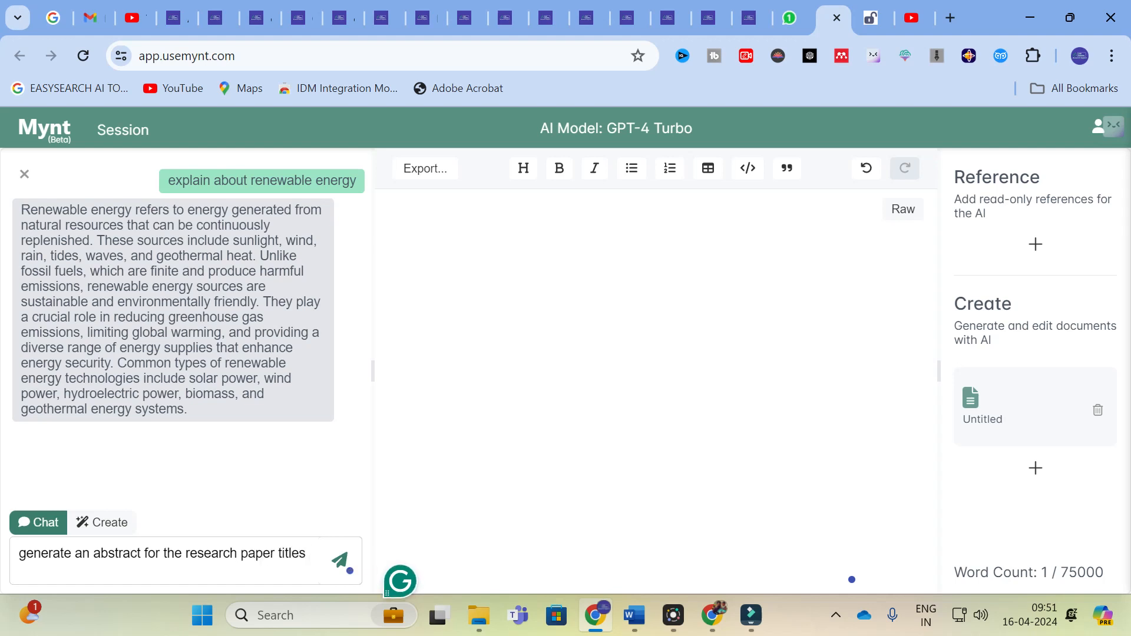
{"action": "key", "text": "BackSpace"}
{"action": "type", "text": "d machine "}
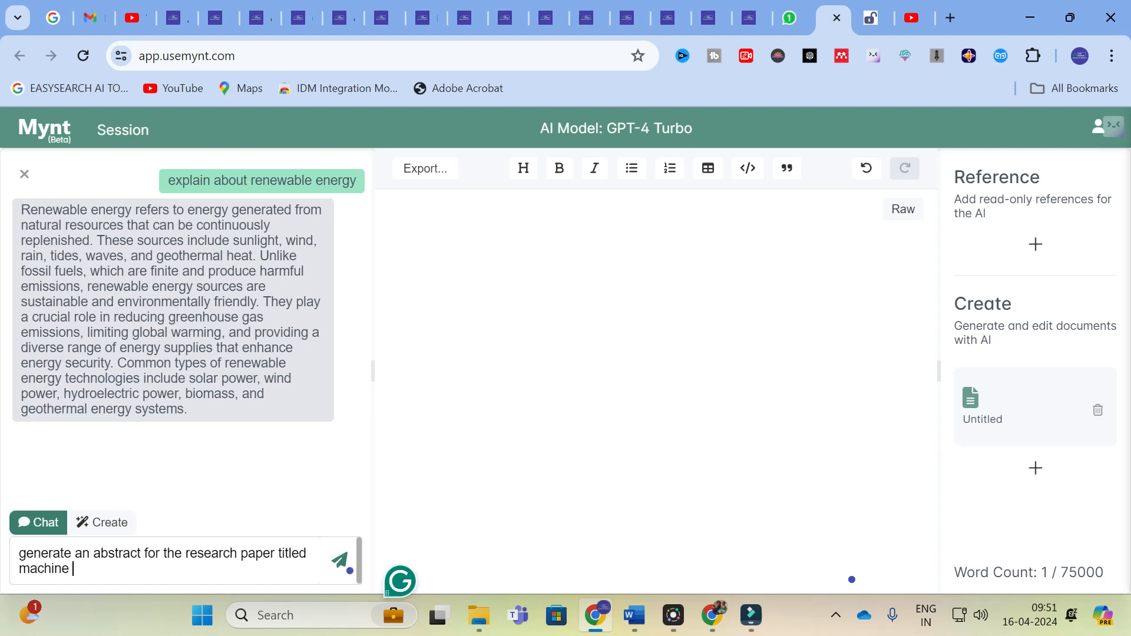
{"action": "type", "text": "learning algor"}
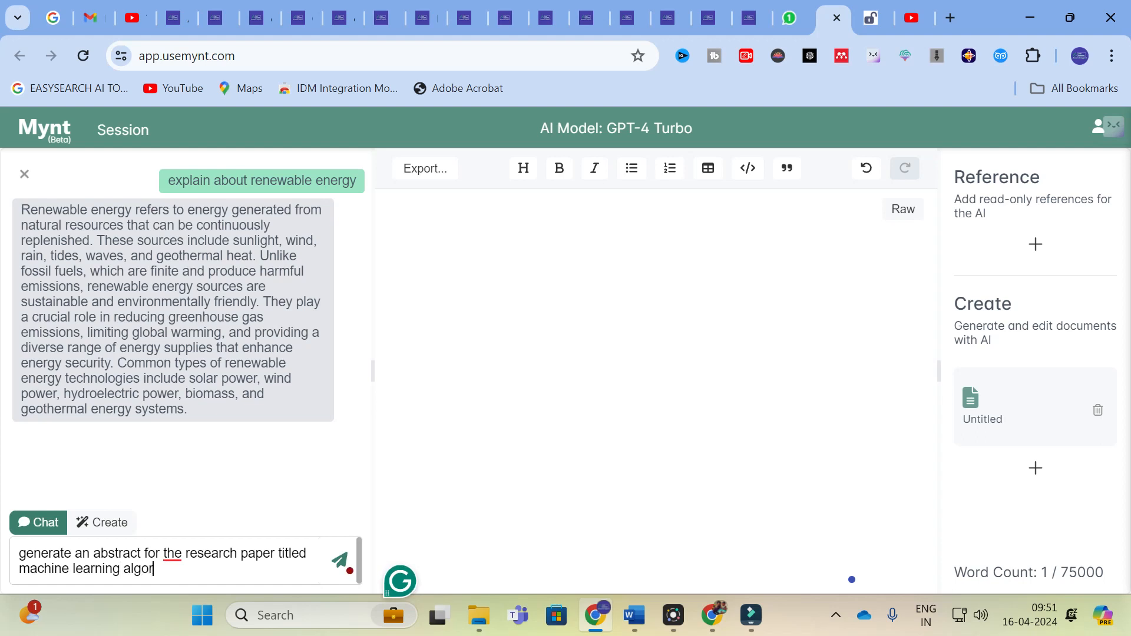
{"action": "type", "text": "ithm for battery mana"}
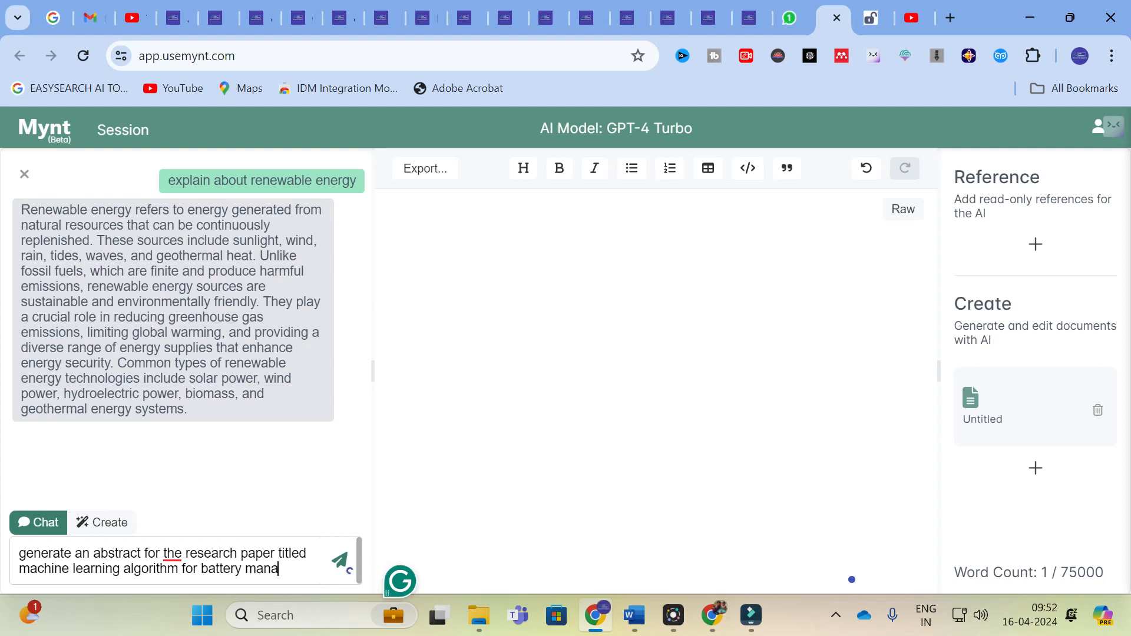
{"action": "type", "text": "gement sysytem"}
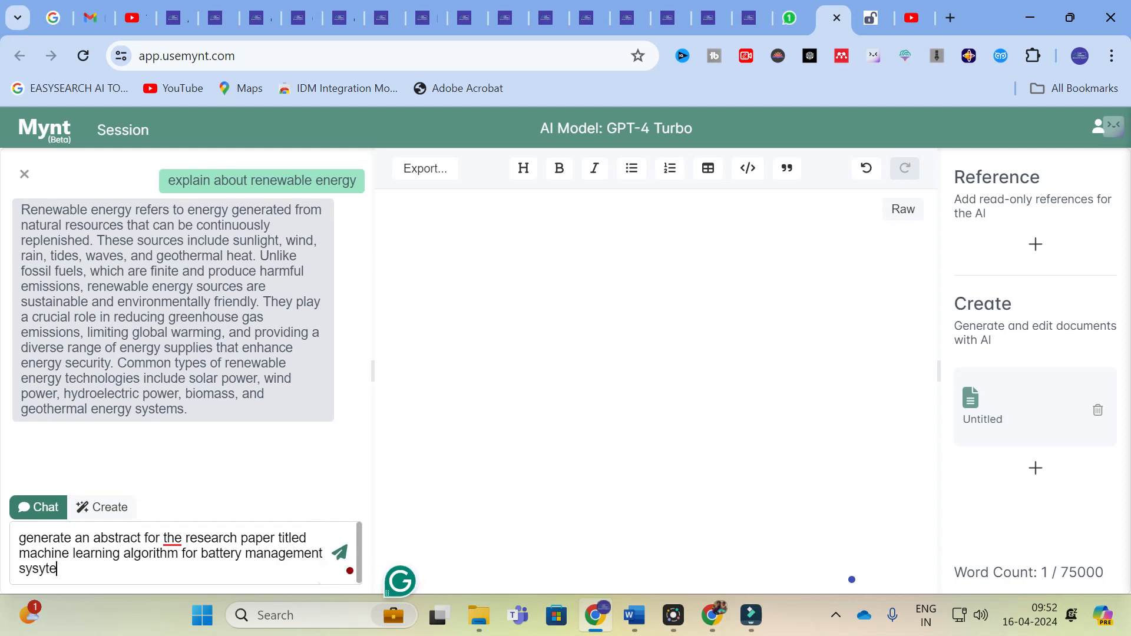
{"action": "key", "text": "BackSpace"}
{"action": "key", "text": "BackSpace"}
{"action": "key", "text": "BackSpace"}
{"action": "key", "text": "BackSpace"}
{"action": "key", "text": "BackSpace"}
{"action": "type", "text": "stem"}
{"action": "key", "text": "Return"}
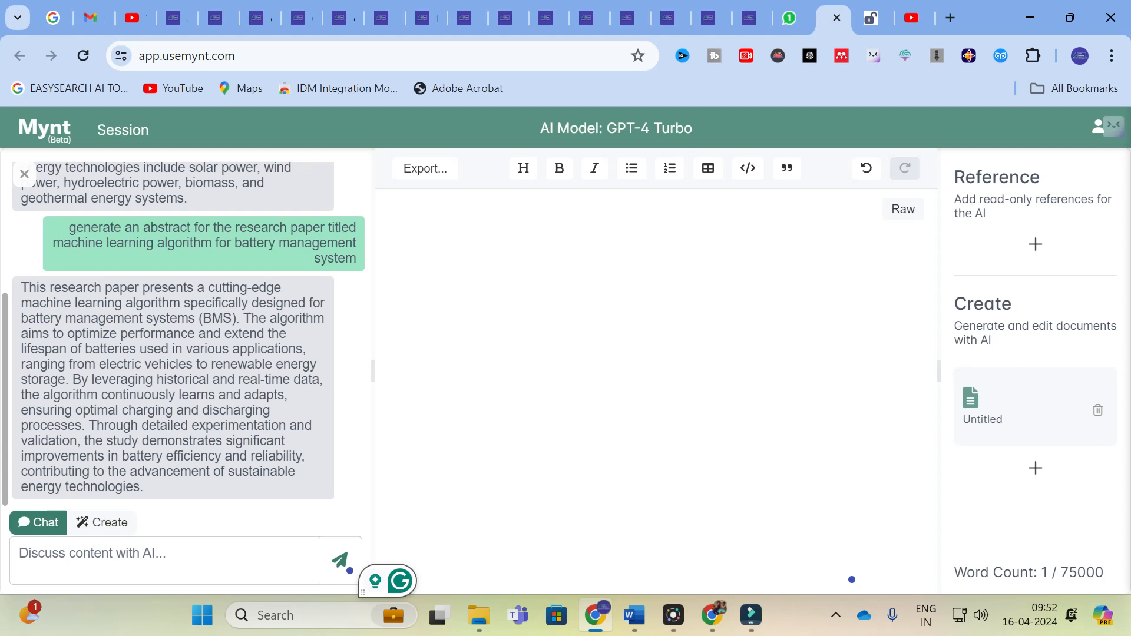
Switch to the "list of references" document in Word and copy references 1 to 5 from its numbered reference list.
{"action": "left_click", "coordinate": [635, 615]}
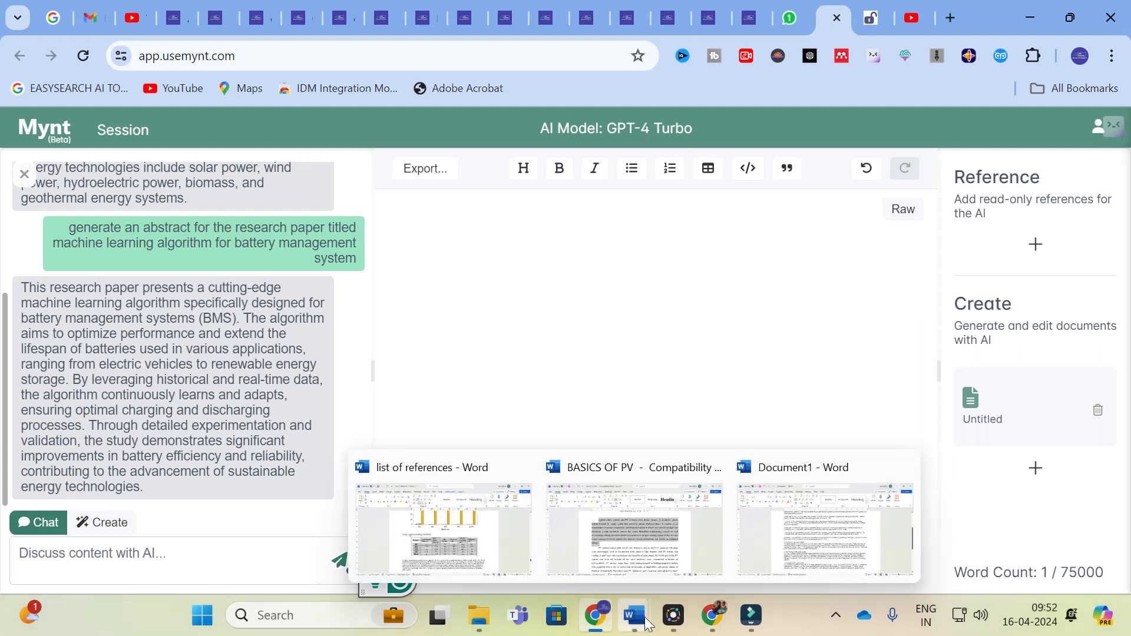
{"action": "left_click", "coordinate": [795, 536]}
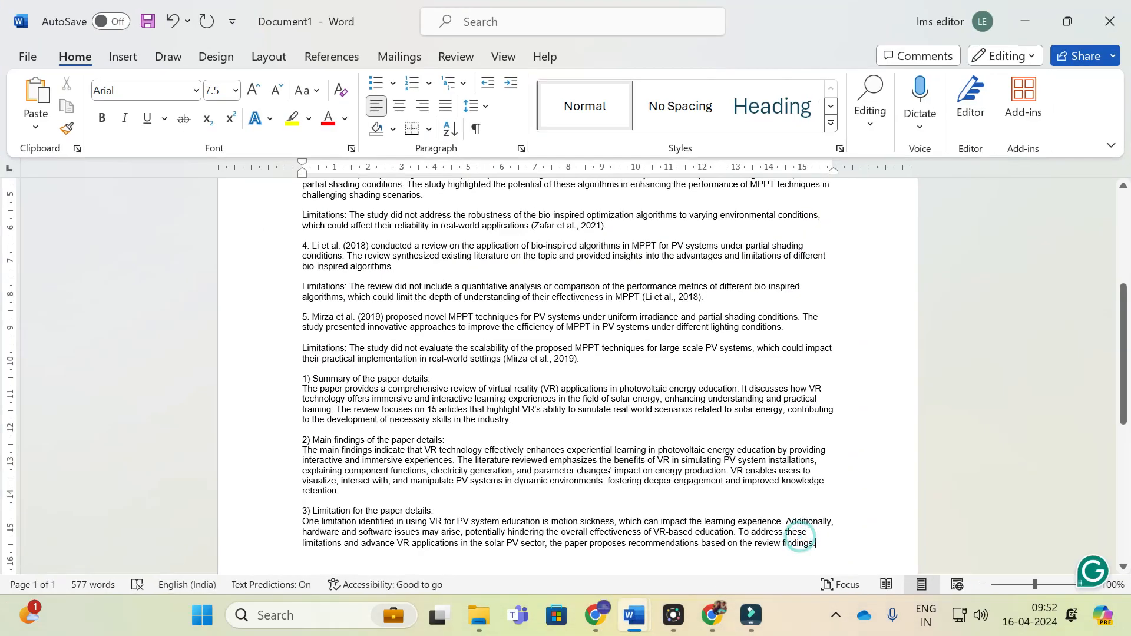
{"action": "left_click", "coordinate": [635, 615]}
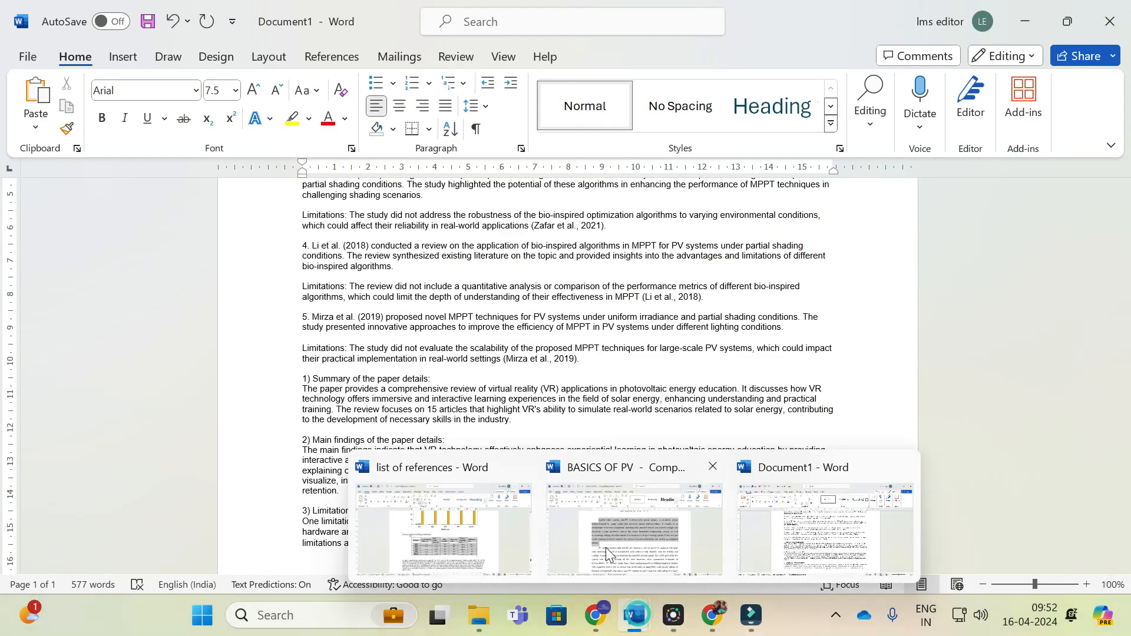
{"action": "left_click", "coordinate": [426, 535]}
{"action": "scroll", "coordinate": [398, 448], "scroll_direction": "down", "scroll_amount": 15}
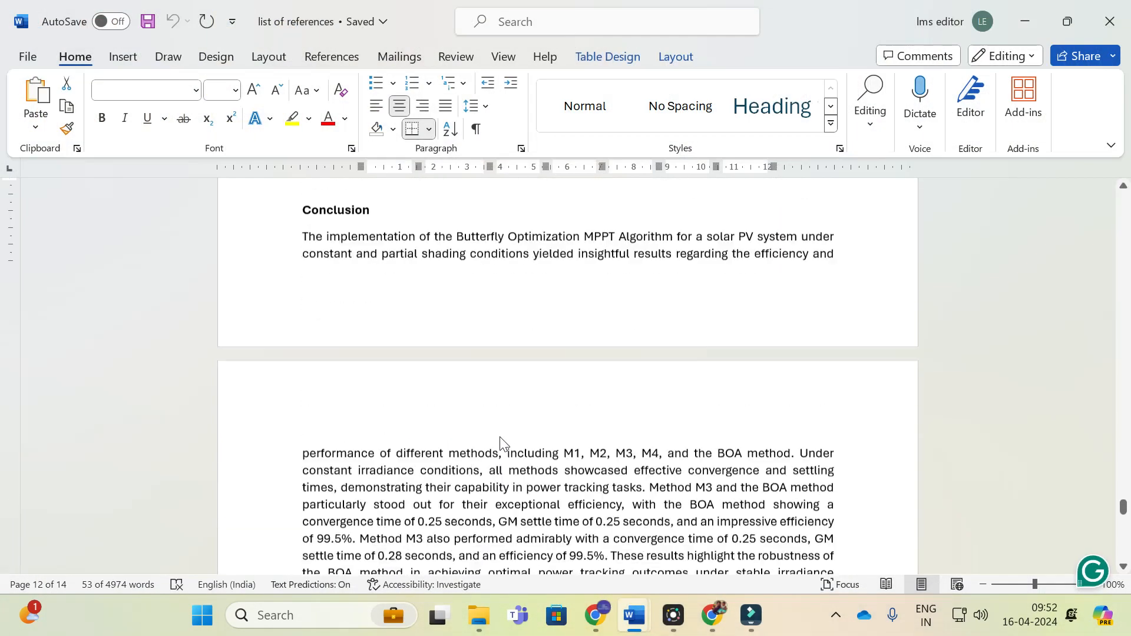
{"action": "left_click", "coordinate": [759, 459]}
{"action": "scroll", "coordinate": [759, 459], "scroll_direction": "down", "scroll_amount": 5}
{"action": "scroll", "coordinate": [759, 460], "scroll_direction": "up", "scroll_amount": 5}
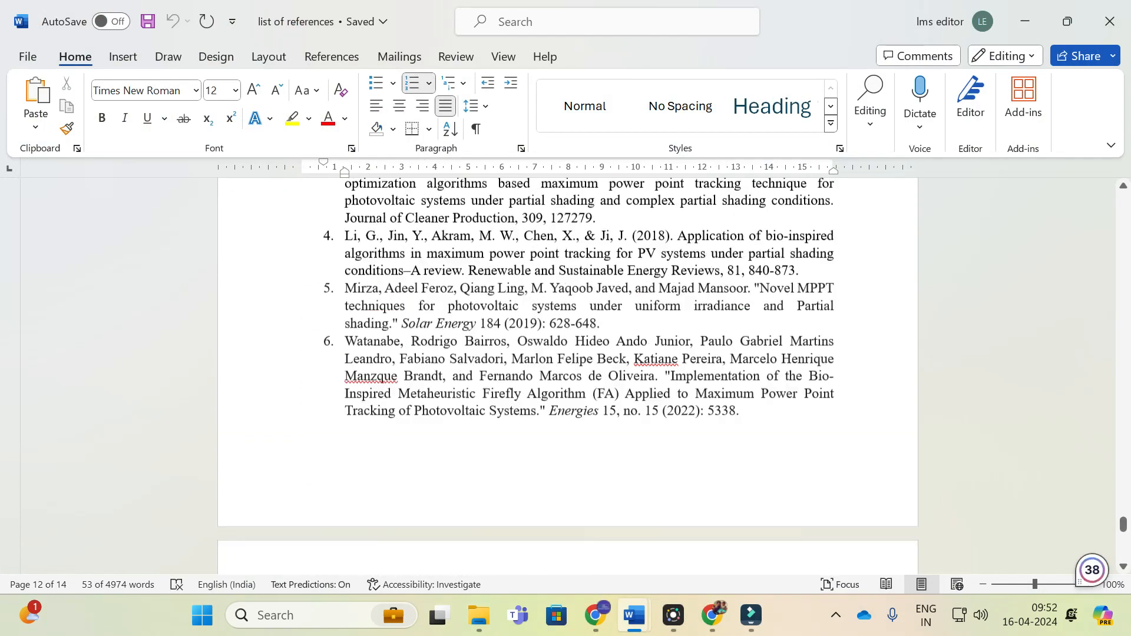
{"action": "left_click_drag", "start_coordinate": [340, 363], "coordinate": [607, 471]}
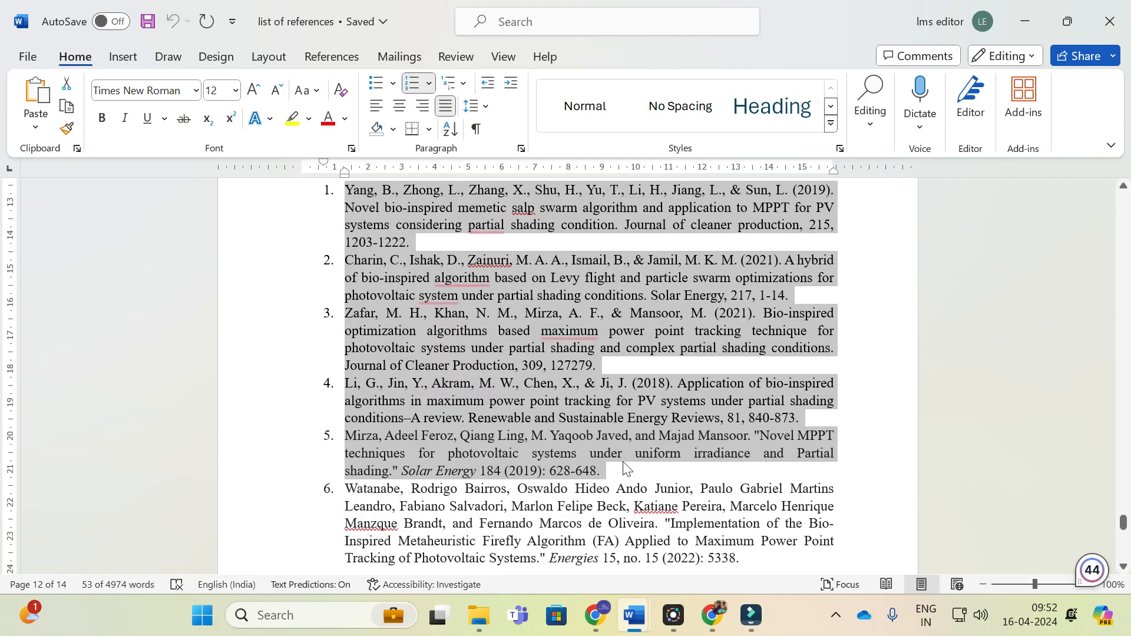
Switch back to Mynt in the browser and paste the five copied references into the chat prompt.
{"action": "left_click", "coordinate": [597, 616]}
{"action": "left_click", "coordinate": [133, 552]}
{"action": "key", "text": "ctrl+v"}
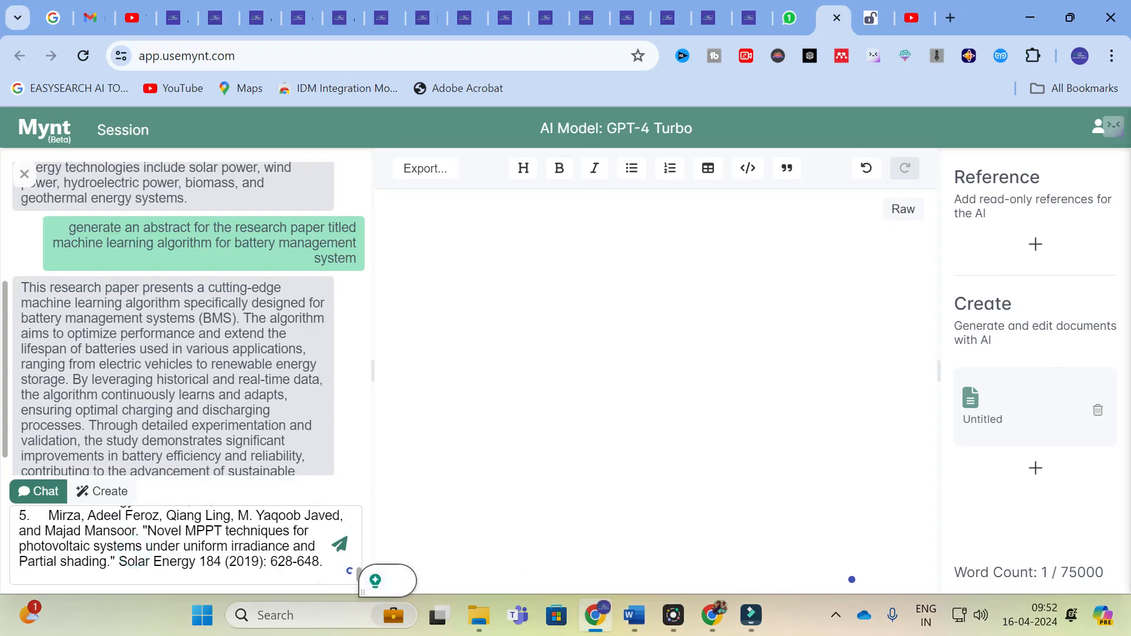
Add the words "form the above 5 references generate" below the pasted references in the chat prompt.
{"action": "type", "text": "form the"}
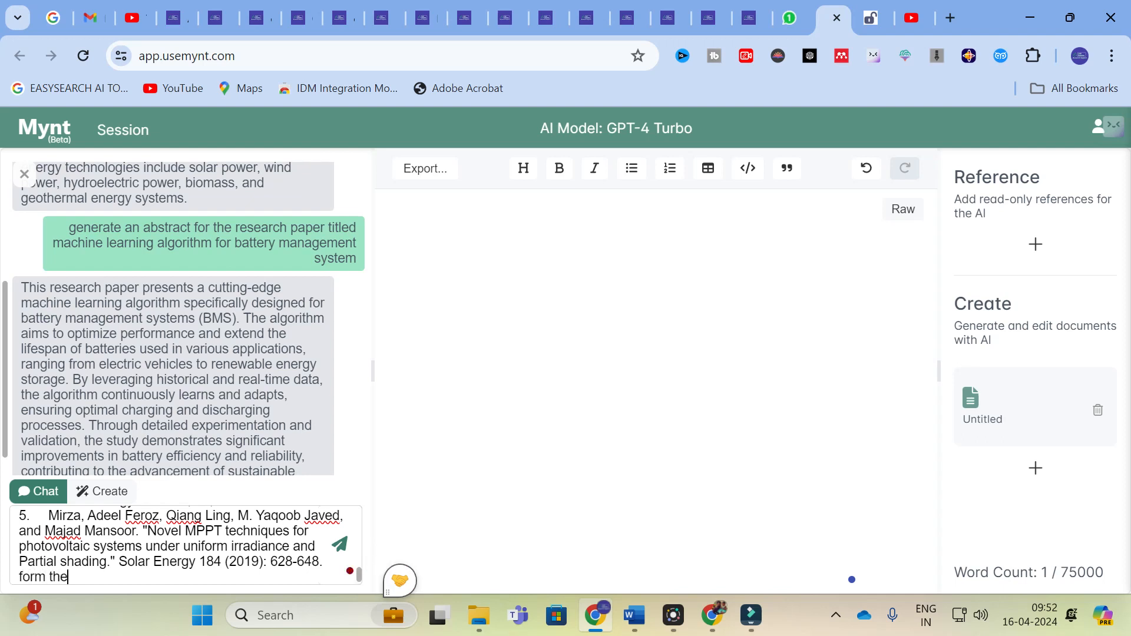
{"action": "type", "text": " above 5 referemce"}
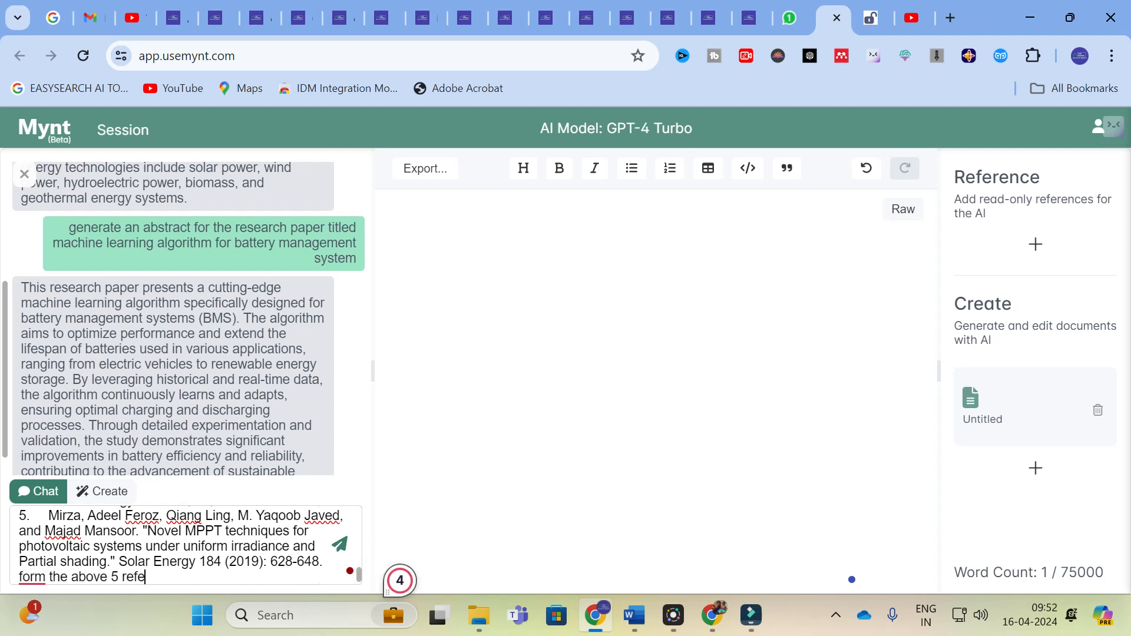
{"action": "key", "text": "BackSpace"}
{"action": "key", "text": "BackSpace"}
{"action": "key", "text": "BackSpace"}
{"action": "type", "text": "nces generate "}
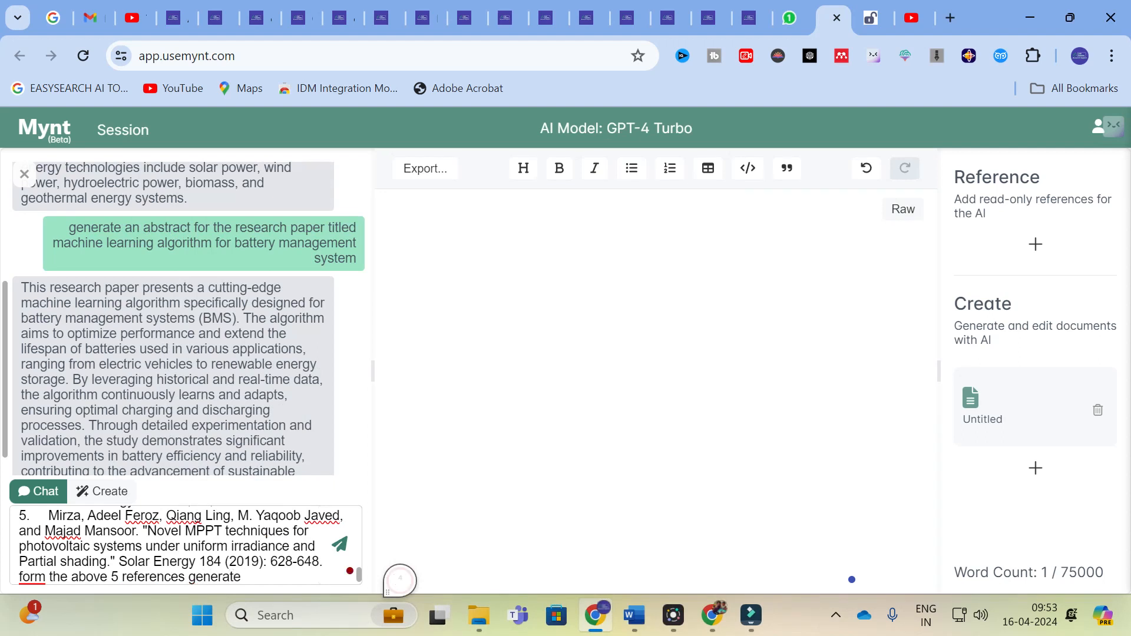
{"action": "type", "text": "introduction fo"}
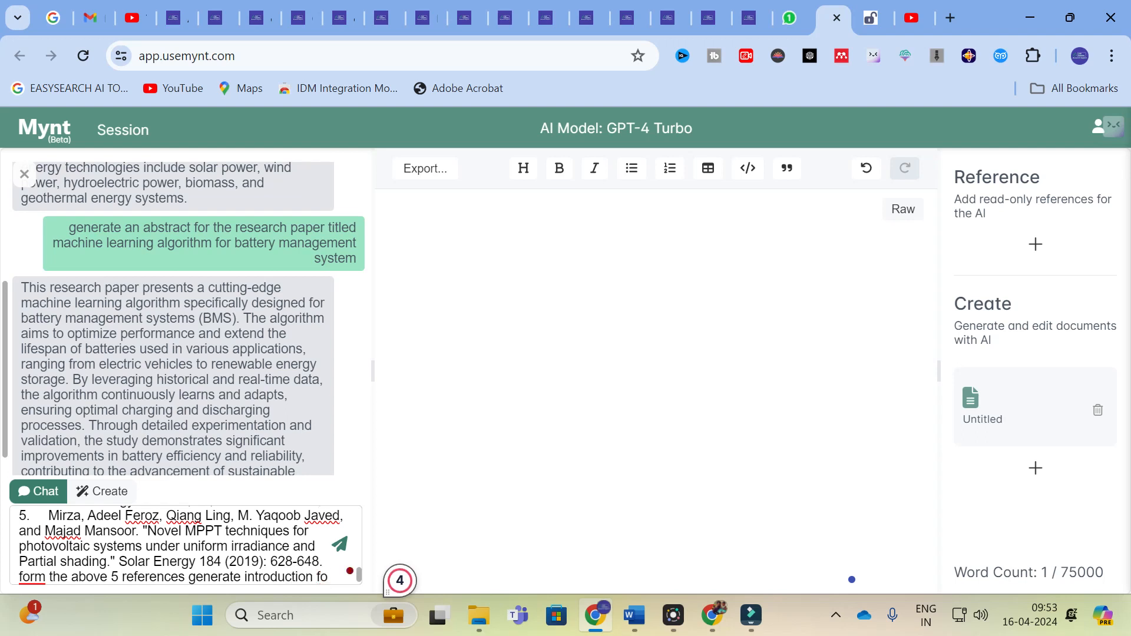
{"action": "key", "text": "BackSpace"}
{"action": "key", "text": "BackSpace"}
{"action": "key", "text": "BackSpace"}
{"action": "key", "text": "BackSpace"}
{"action": "key", "text": "BackSpace"}
{"action": "key", "text": "BackSpace"}
{"action": "key", "text": "BackSpace"}
{"action": "key", "text": "BackSpace"}
{"action": "key", "text": "BackSpace"}
{"action": "key", "text": "BackSpace"}
{"action": "key", "text": "BackSpace"}
{"action": "key", "text": "BackSpace"}
{"action": "key", "text": "BackSpace"}
{"action": "key", "text": "BackSpace"}
{"action": "key", "text": "BackSpace"}
{"action": "key", "text": "BackSpace"}
Complete the request with "literature review with proper citation and also introduction for them" and send it to the AI.
{"action": "type", "text": "literature review with "}
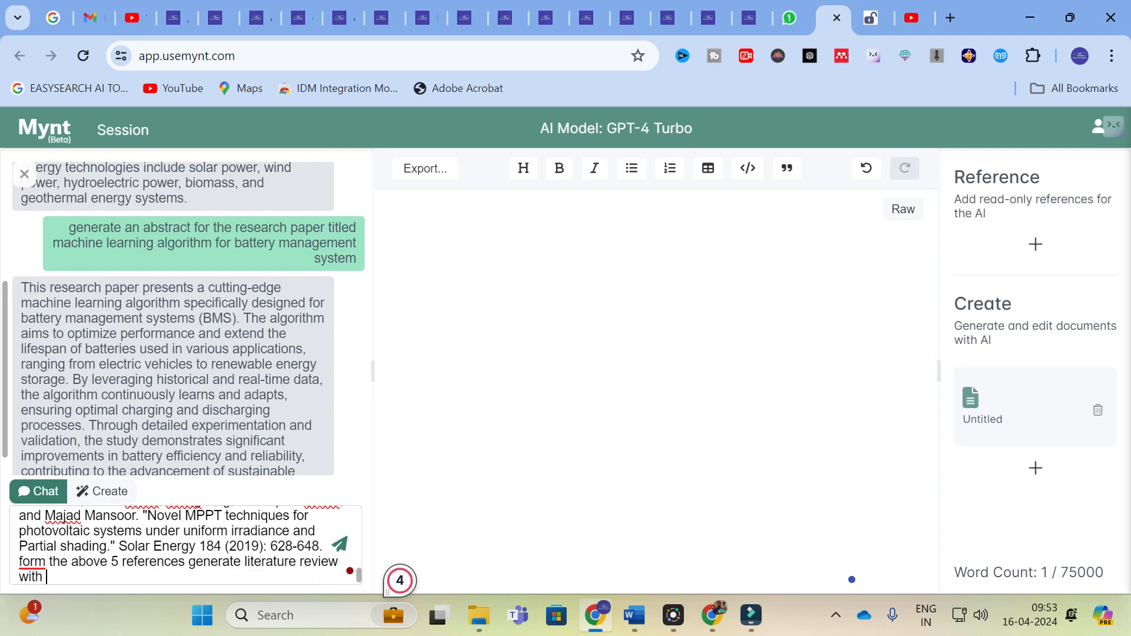
{"action": "type", "text": "proper citattion and al"}
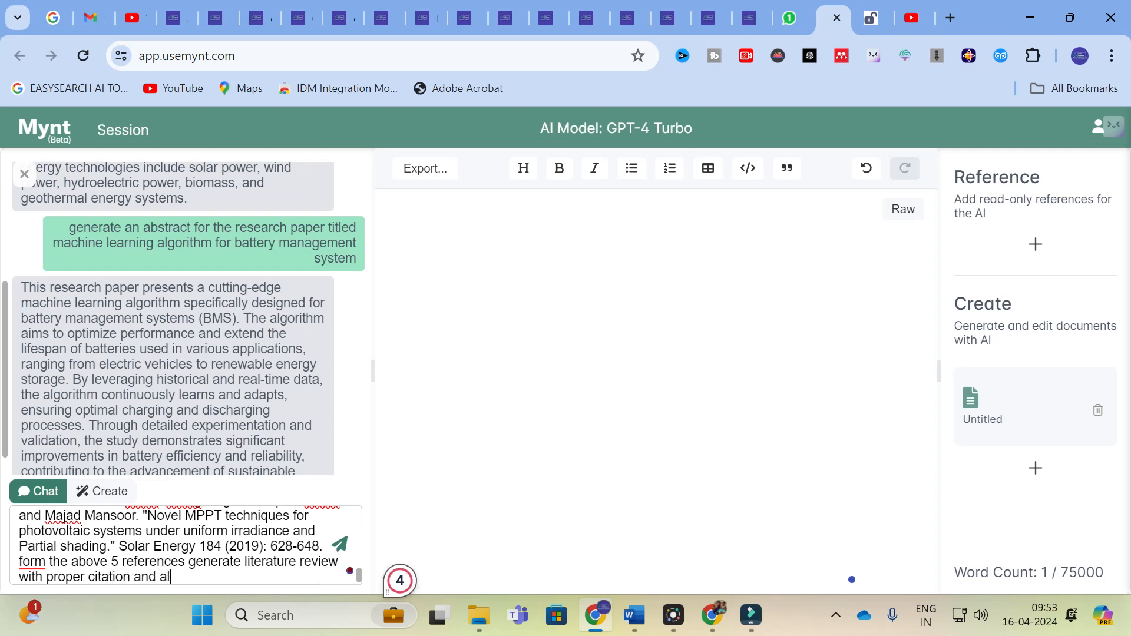
{"action": "type", "text": "so introdcut"}
{"action": "type", "text": "ion"}
{"action": "key", "text": "BackSpace"}
{"action": "key", "text": "BackSpace"}
{"action": "key", "text": "BackSpace"}
{"action": "key", "text": "BackSpace"}
{"action": "key", "text": "BackSpace"}
{"action": "key", "text": "BackSpace"}
{"action": "key", "text": "BackSpace"}
{"action": "type", "text": "duction "}
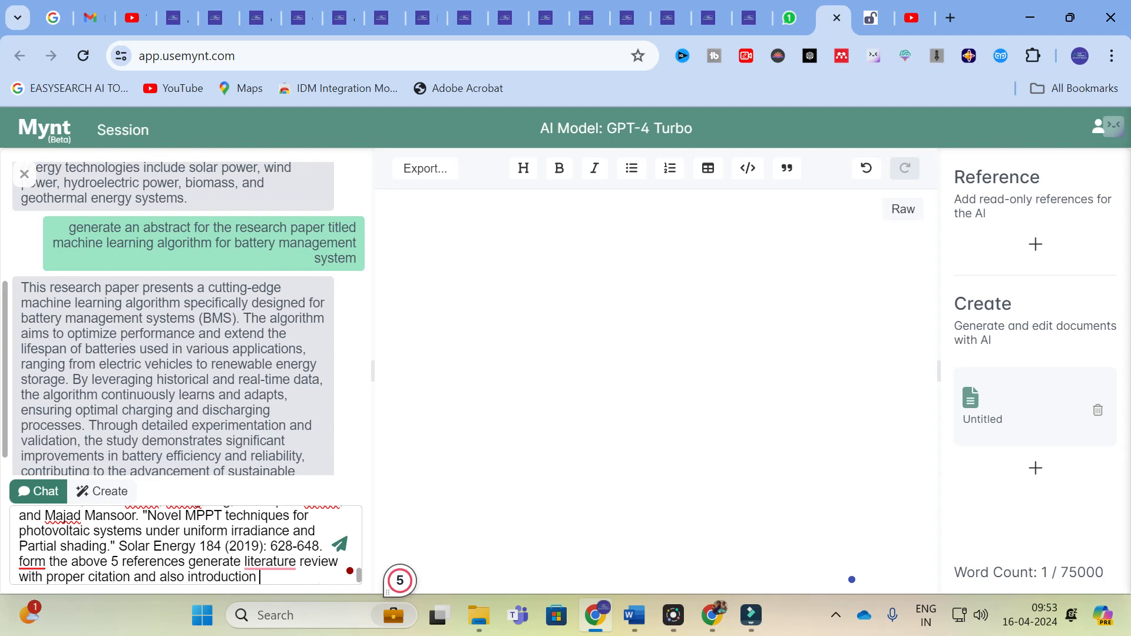
{"action": "type", "text": "for them"}
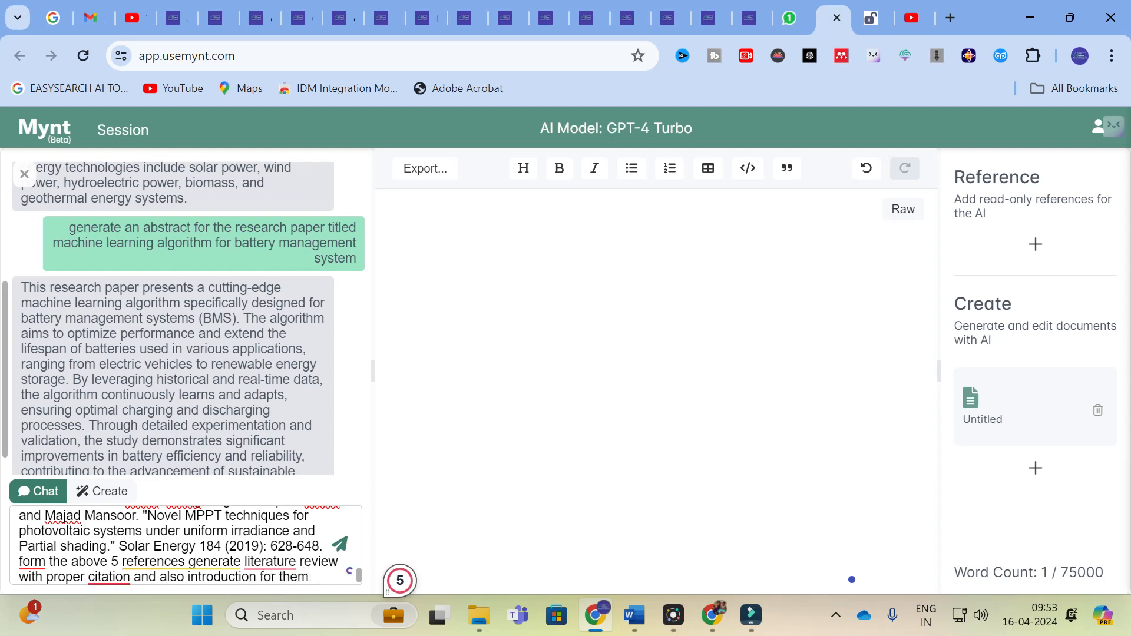
{"action": "key", "text": "Return"}
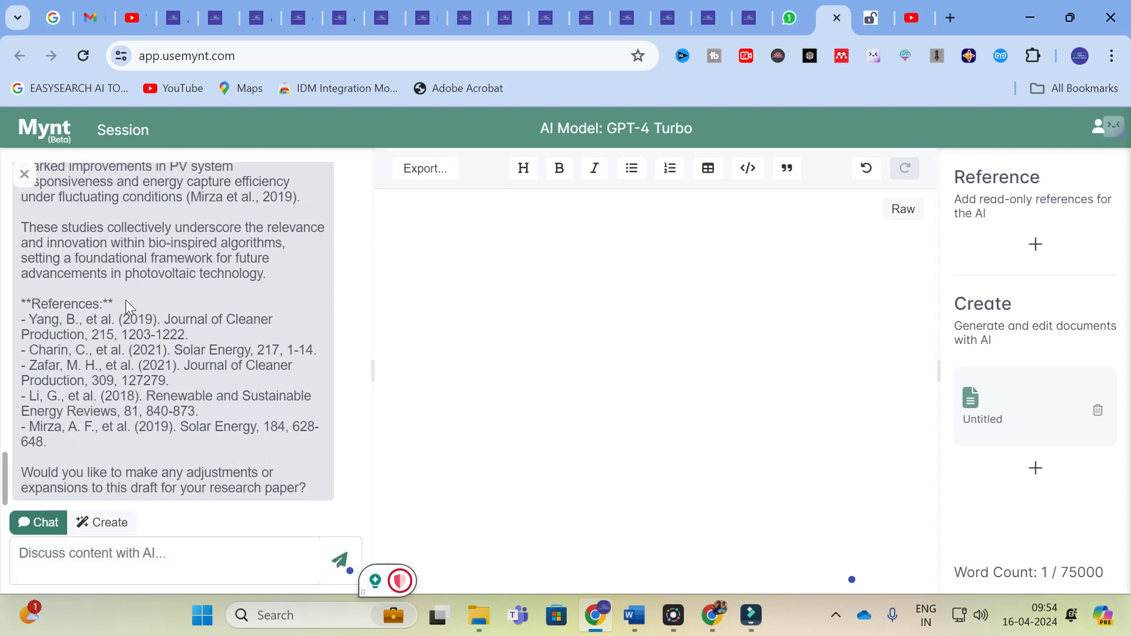
Copy the AI's entire introduction and literature review reply and paste it into the empty Untitled document.
{"action": "scroll", "coordinate": [126, 299], "scroll_direction": "up", "scroll_amount": 15}
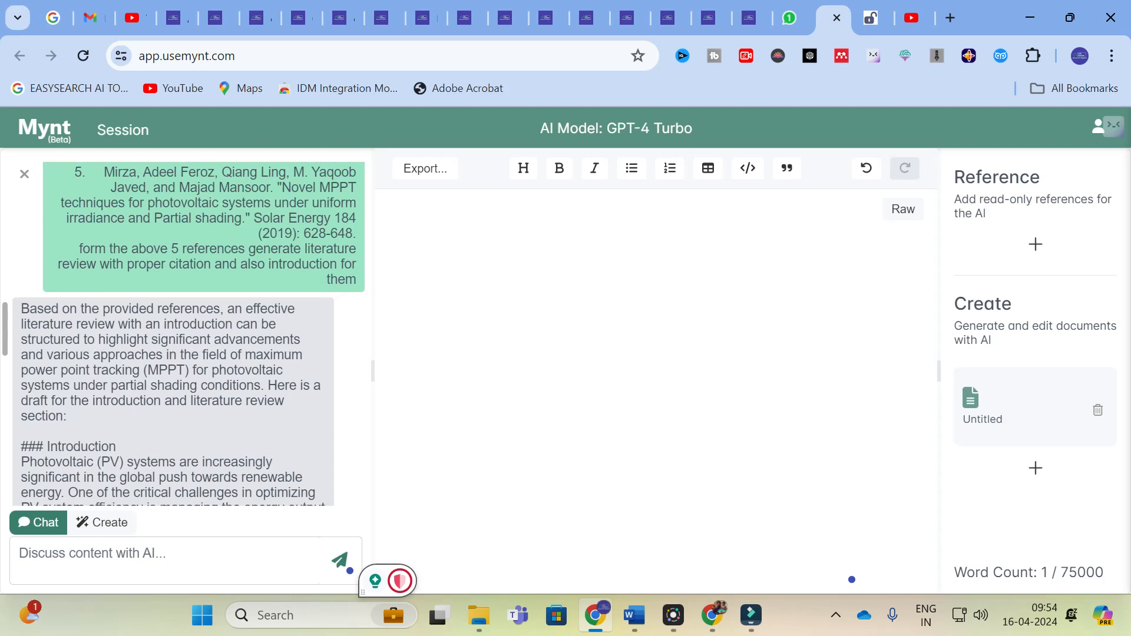
{"action": "scroll", "coordinate": [188, 333], "scroll_direction": "down", "scroll_amount": 2}
{"action": "left_click_drag", "start_coordinate": [21, 221], "coordinate": [298, 486]}
{"action": "key", "text": "ctrl+c"}
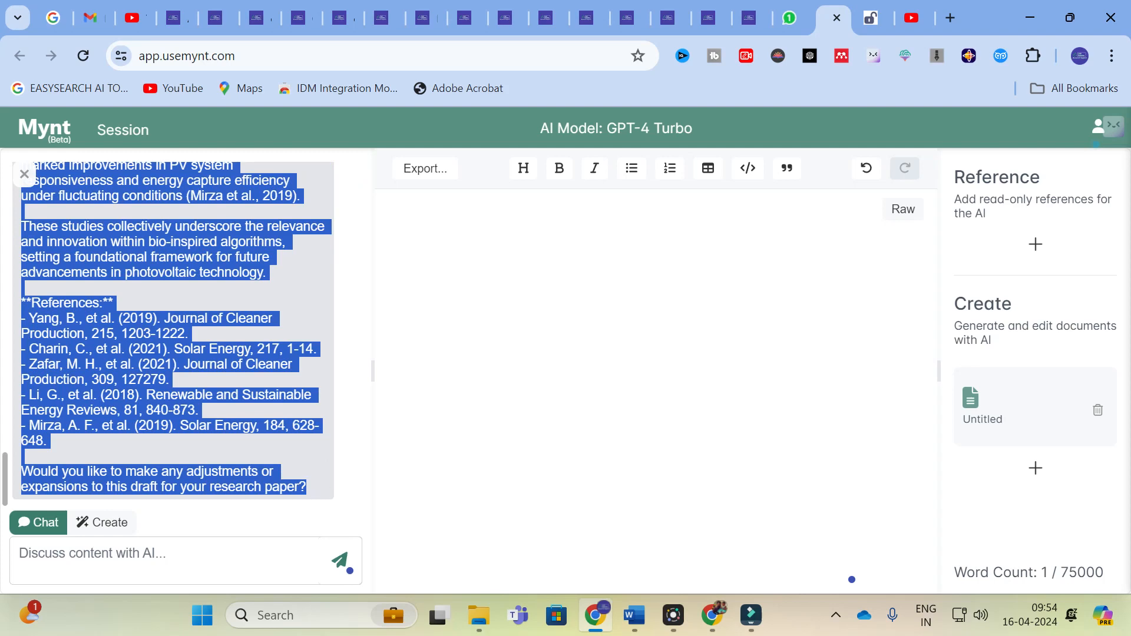
{"action": "left_click", "coordinate": [530, 221]}
{"action": "key", "text": "ctrl+v"}
{"action": "scroll", "coordinate": [649, 392], "scroll_direction": "up", "scroll_amount": 6}
{"action": "scroll", "coordinate": [648, 391], "scroll_direction": "down", "scroll_amount": 2}
{"action": "scroll", "coordinate": [649, 391], "scroll_direction": "up", "scroll_amount": 2}
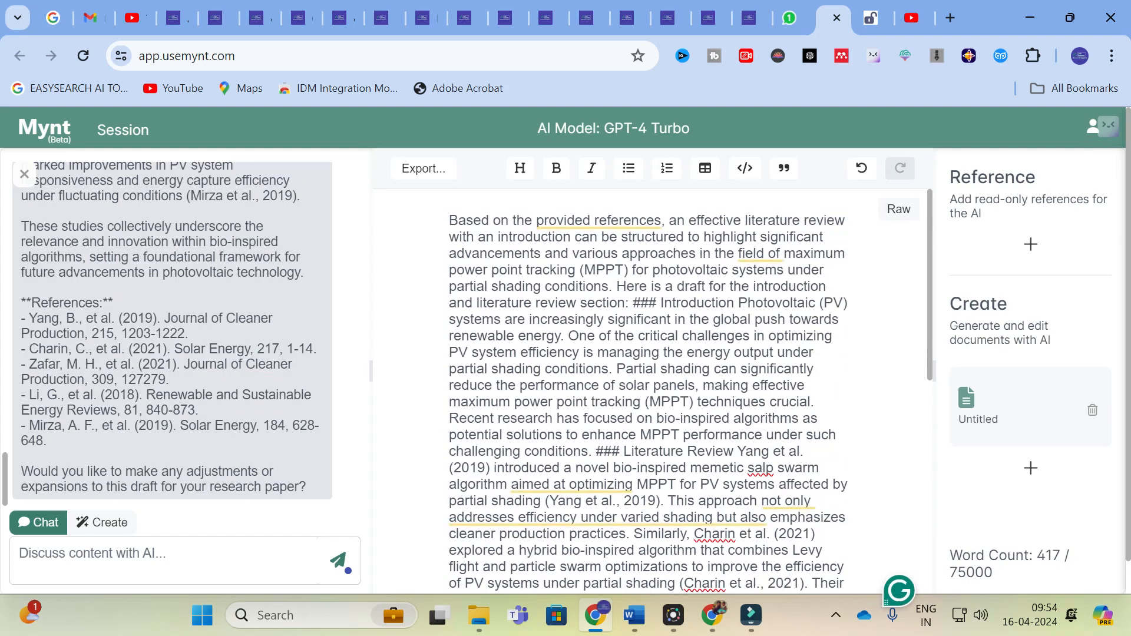
Put the word "Introduction" on its own line, separated from the opening text and the Photovoltaic (PV) paragraph.
{"action": "left_click", "coordinate": [658, 303]}
{"action": "key", "text": "Return"}
{"action": "left_click", "coordinate": [524, 333]}
{"action": "key", "text": "Return"}
Put "### Literature Review" on its own line between the introduction paragraph and the first cited study.
{"action": "scroll", "coordinate": [648, 388], "scroll_direction": "down", "scroll_amount": 2}
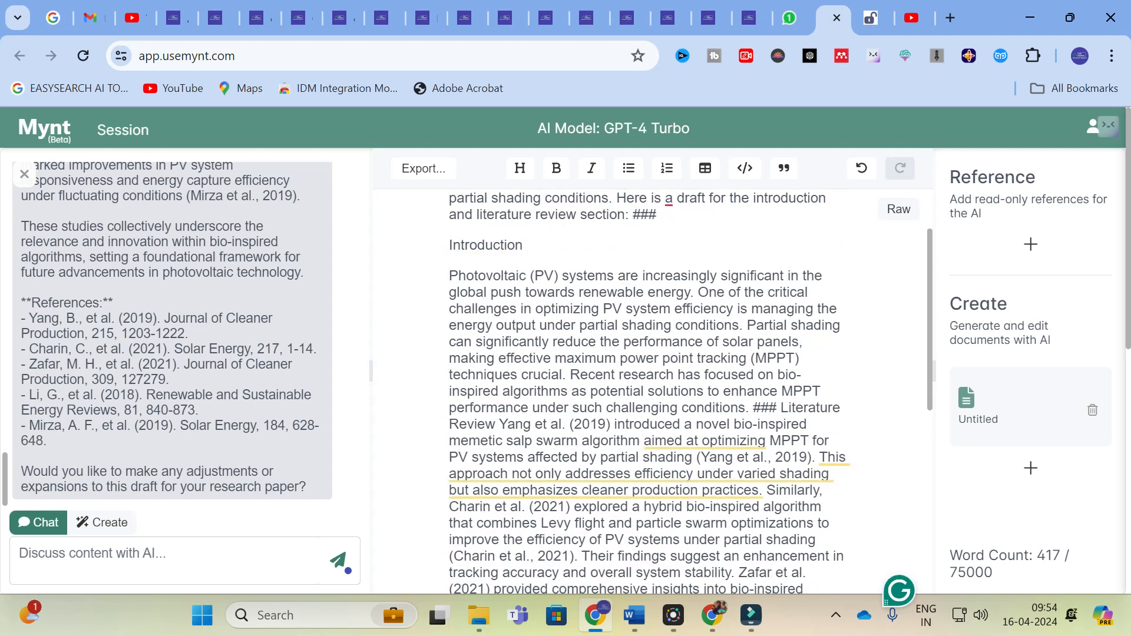
{"action": "left_click", "coordinate": [748, 408]}
{"action": "key", "text": "Return"}
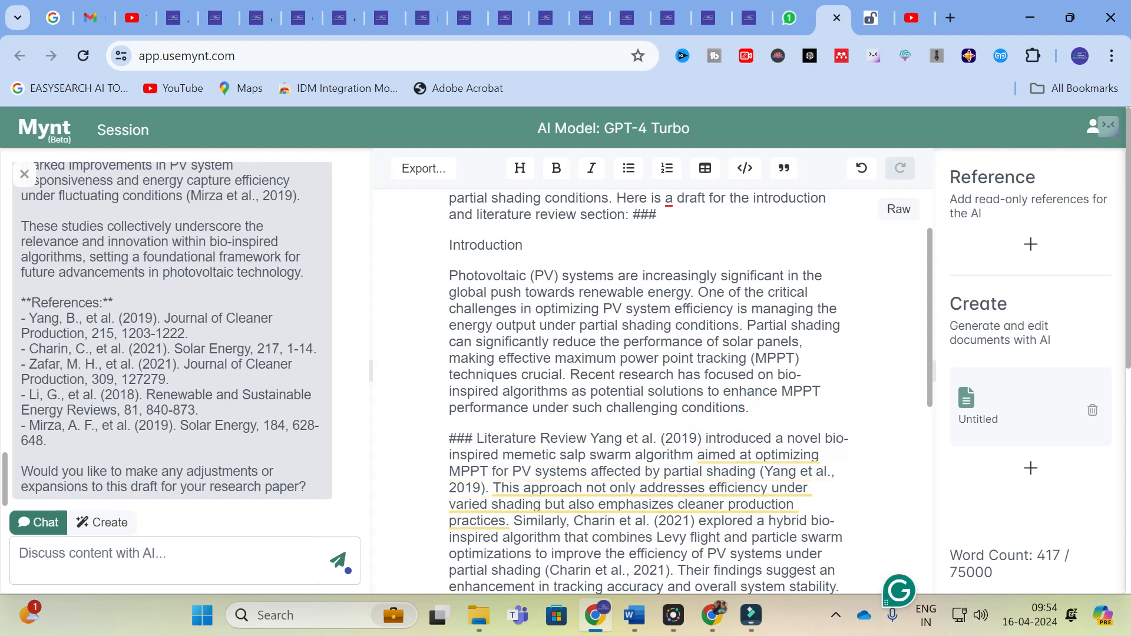
{"action": "left_click", "coordinate": [591, 438]}
{"action": "key", "text": "Return"}
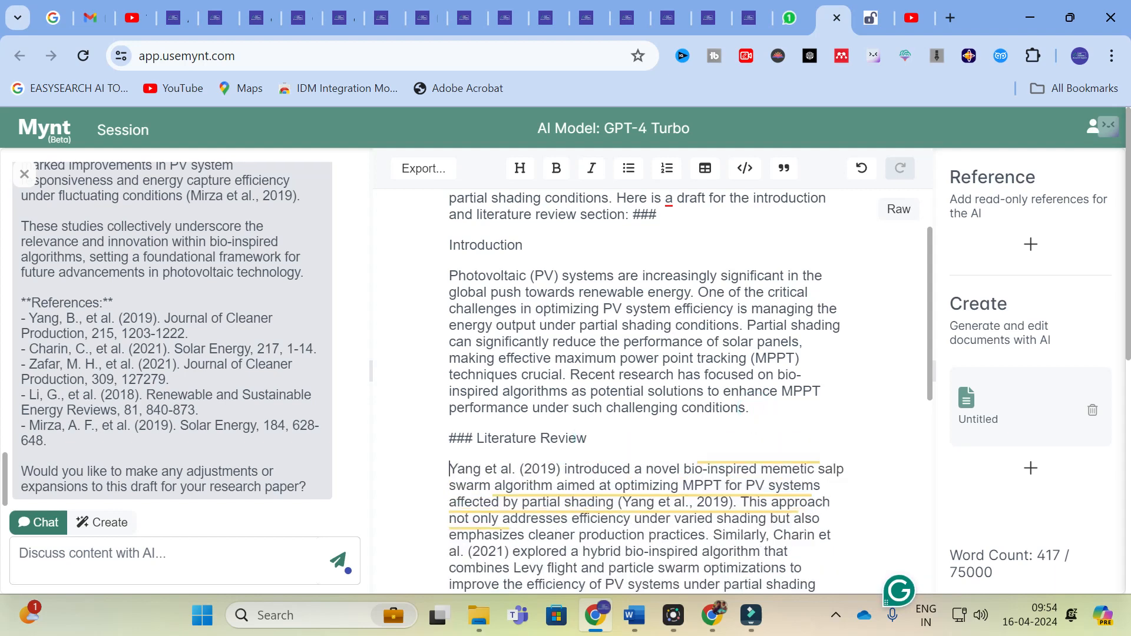
{"action": "scroll", "coordinate": [591, 438], "scroll_direction": "down", "scroll_amount": 3}
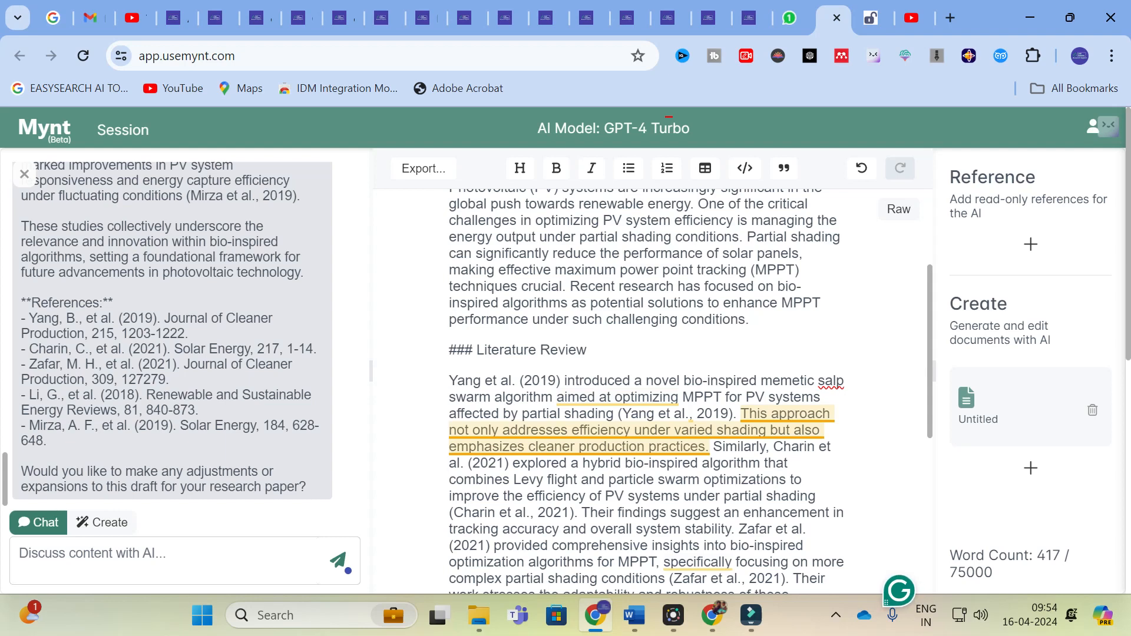
{"action": "scroll", "coordinate": [648, 389], "scroll_direction": "up", "scroll_amount": 3}
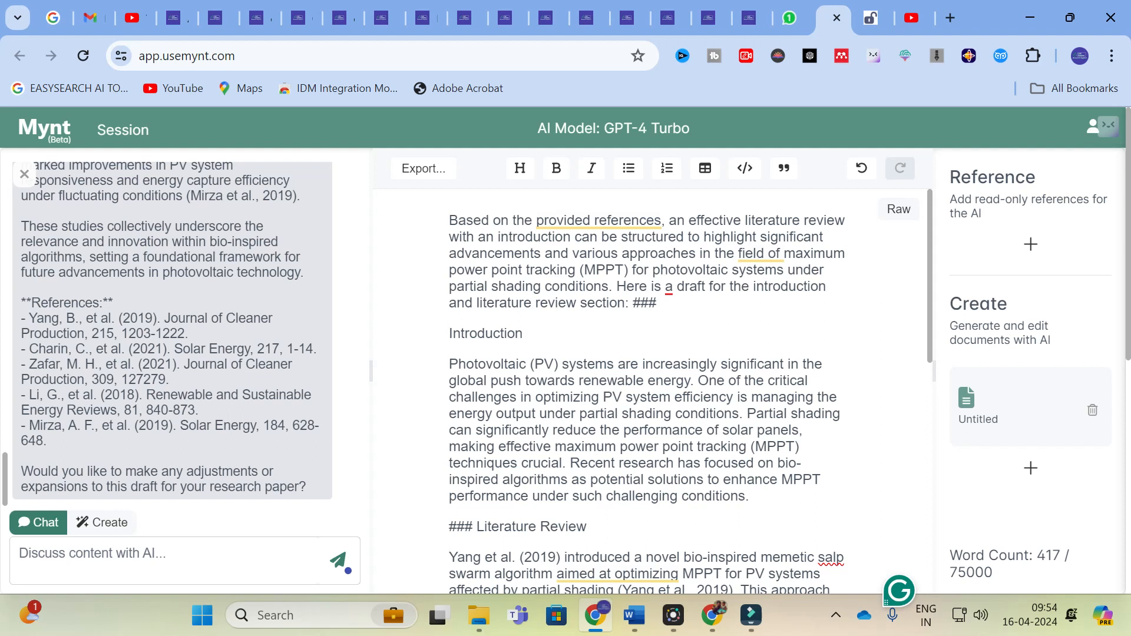
Start the "References:" list on its own line, separated from the end of the literature review text.
{"action": "left_click_drag", "start_coordinate": [449, 364], "coordinate": [751, 496]}
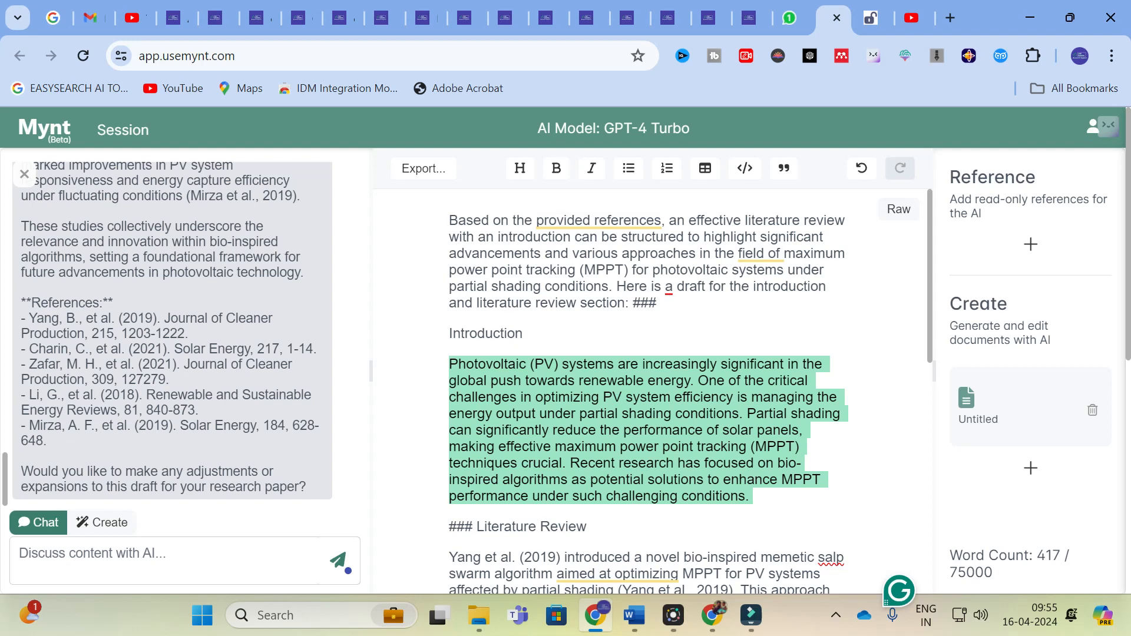
{"action": "scroll", "coordinate": [648, 389], "scroll_direction": "down", "scroll_amount": 3}
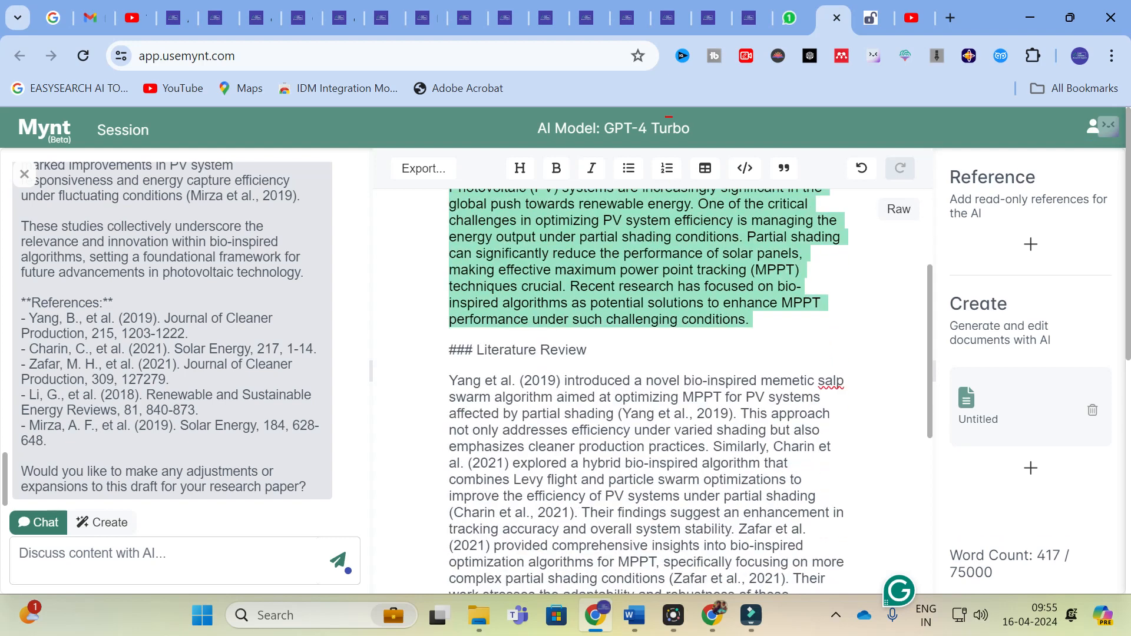
{"action": "scroll", "coordinate": [648, 388], "scroll_direction": "down", "scroll_amount": 1}
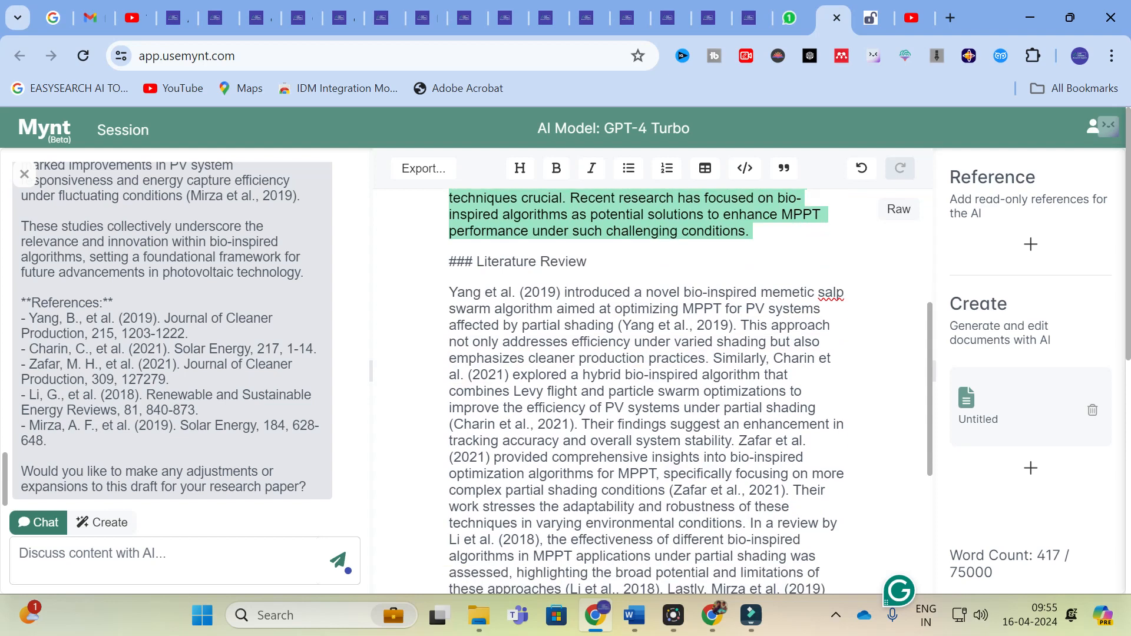
{"action": "scroll", "coordinate": [649, 389], "scroll_direction": "down", "scroll_amount": 1}
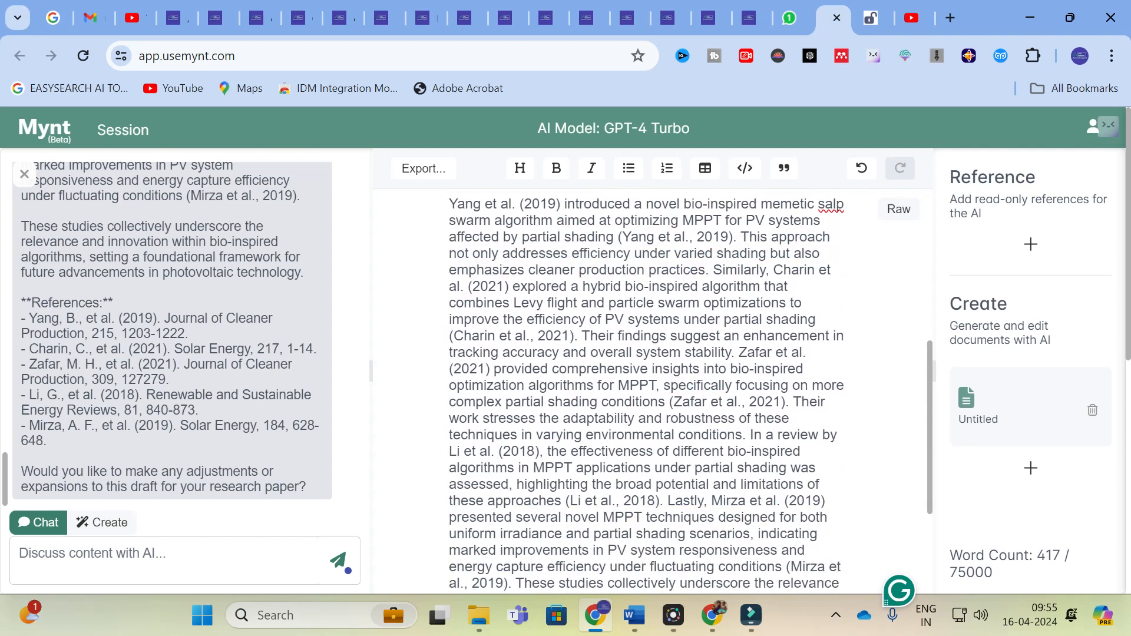
{"action": "scroll", "coordinate": [648, 388], "scroll_direction": "down", "scroll_amount": 2}
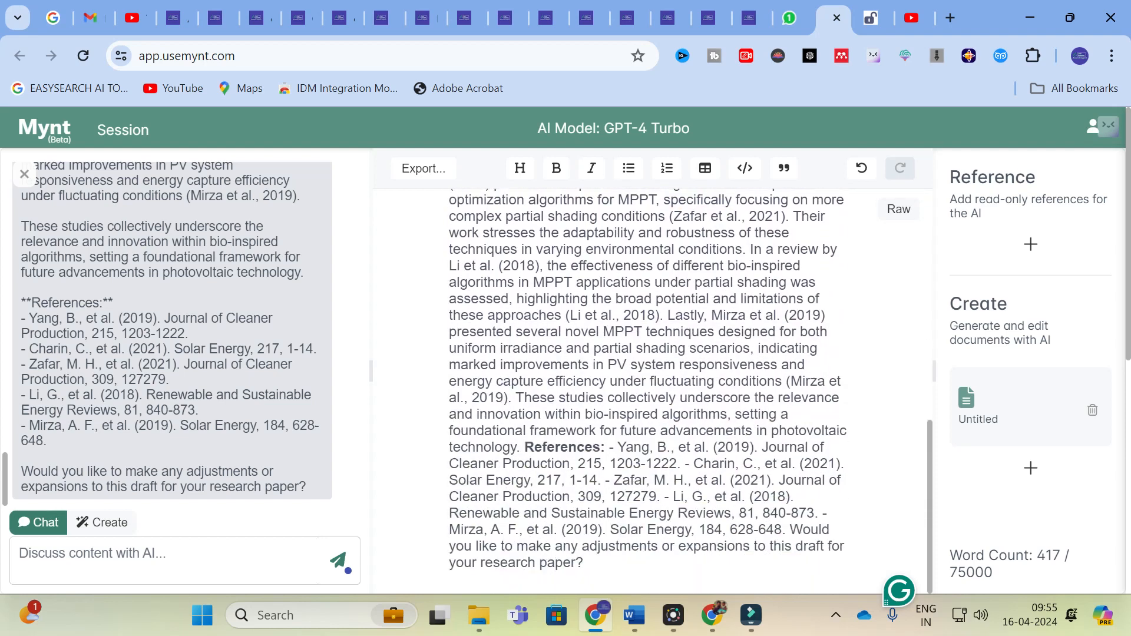
{"action": "left_click", "coordinate": [524, 447]}
{"action": "key", "text": "Return"}
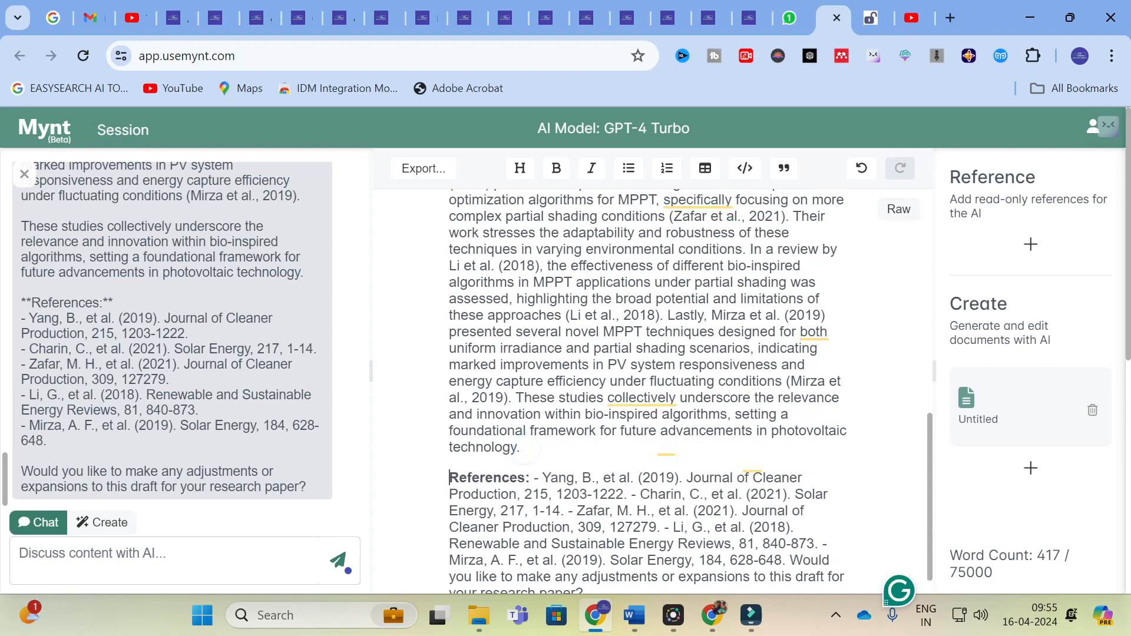
Review the formatted introduction and literature review, and examine the source references in the chat request.
{"action": "scroll", "coordinate": [524, 447], "scroll_direction": "up", "scroll_amount": 3}
{"action": "scroll", "coordinate": [648, 389], "scroll_direction": "up", "scroll_amount": 3}
{"action": "scroll", "coordinate": [648, 389], "scroll_direction": "down", "scroll_amount": 2}
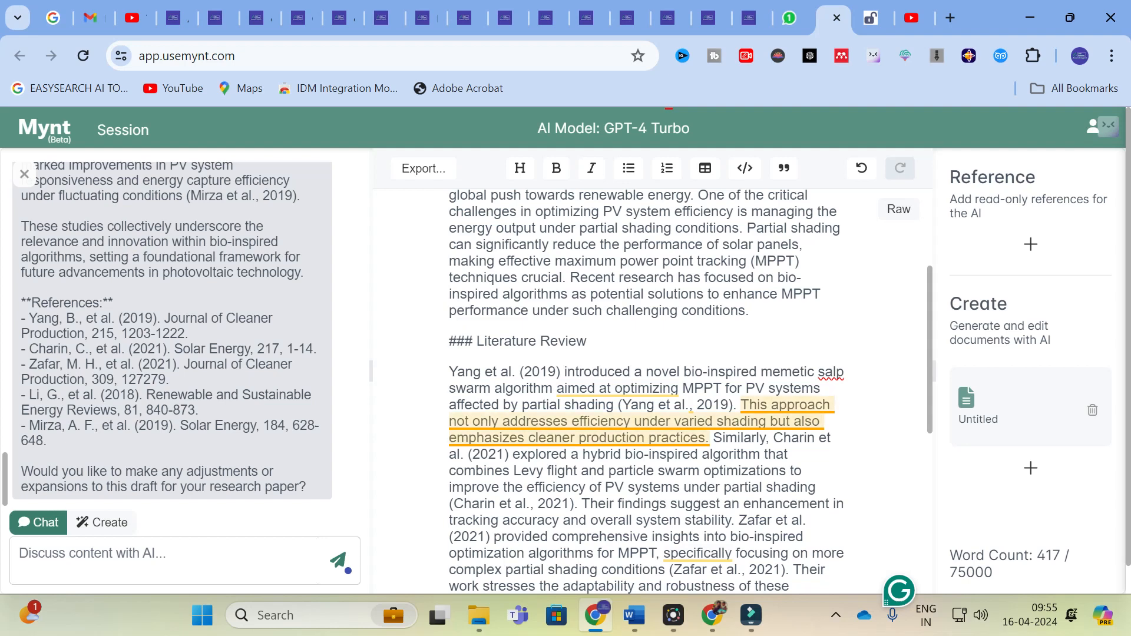
{"action": "scroll", "coordinate": [433, 233], "scroll_direction": "down", "scroll_amount": 3}
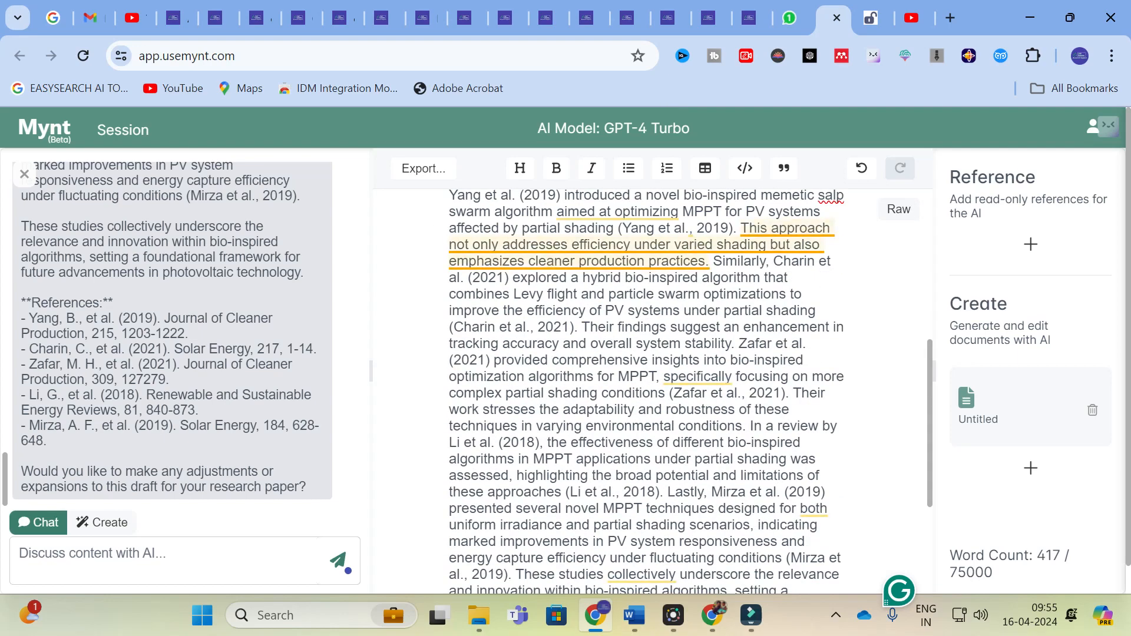
{"action": "scroll", "coordinate": [436, 234], "scroll_direction": "up", "scroll_amount": 5}
{"action": "scroll", "coordinate": [177, 333], "scroll_direction": "up", "scroll_amount": 3}
{"action": "scroll", "coordinate": [185, 274], "scroll_direction": "up", "scroll_amount": 5}
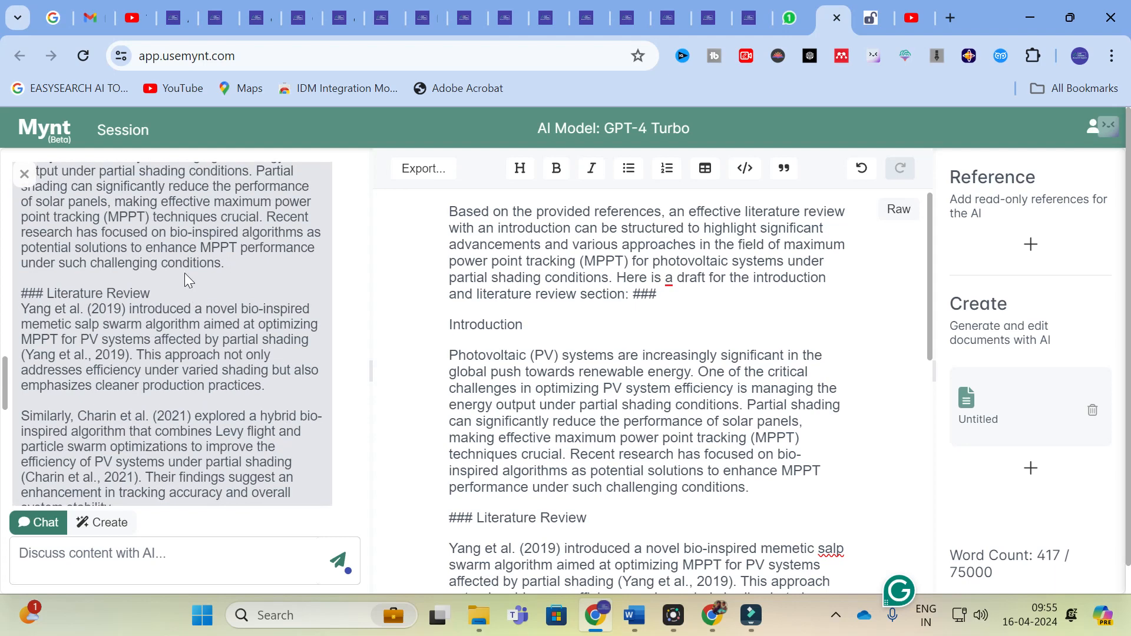
{"action": "scroll", "coordinate": [176, 332], "scroll_direction": "up", "scroll_amount": 5}
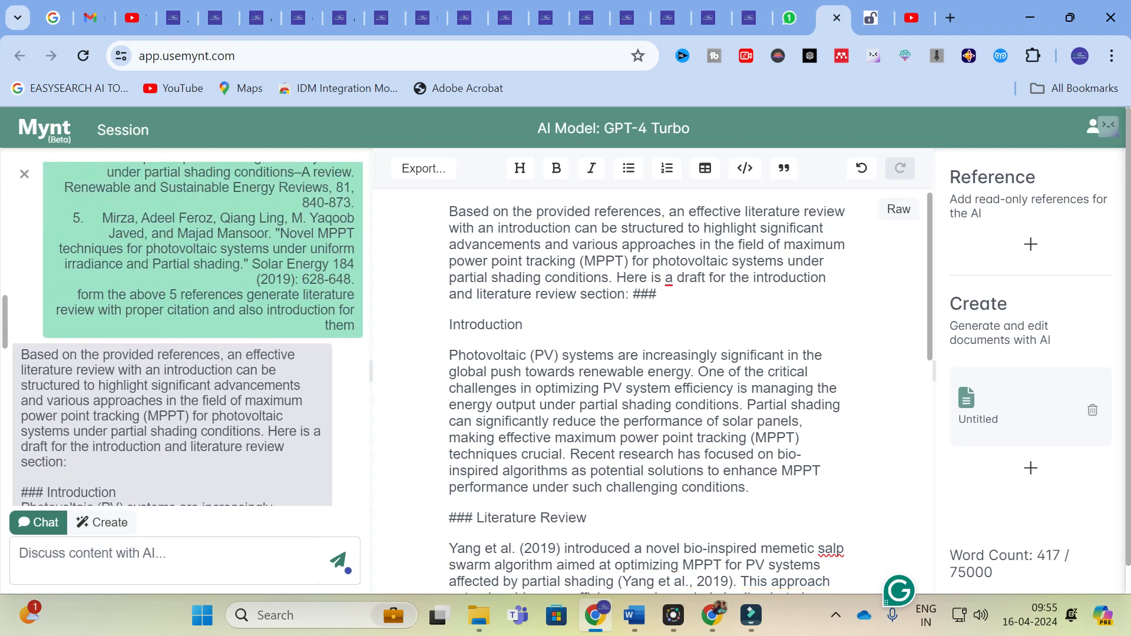
{"action": "scroll", "coordinate": [204, 333], "scroll_direction": "up", "scroll_amount": 1}
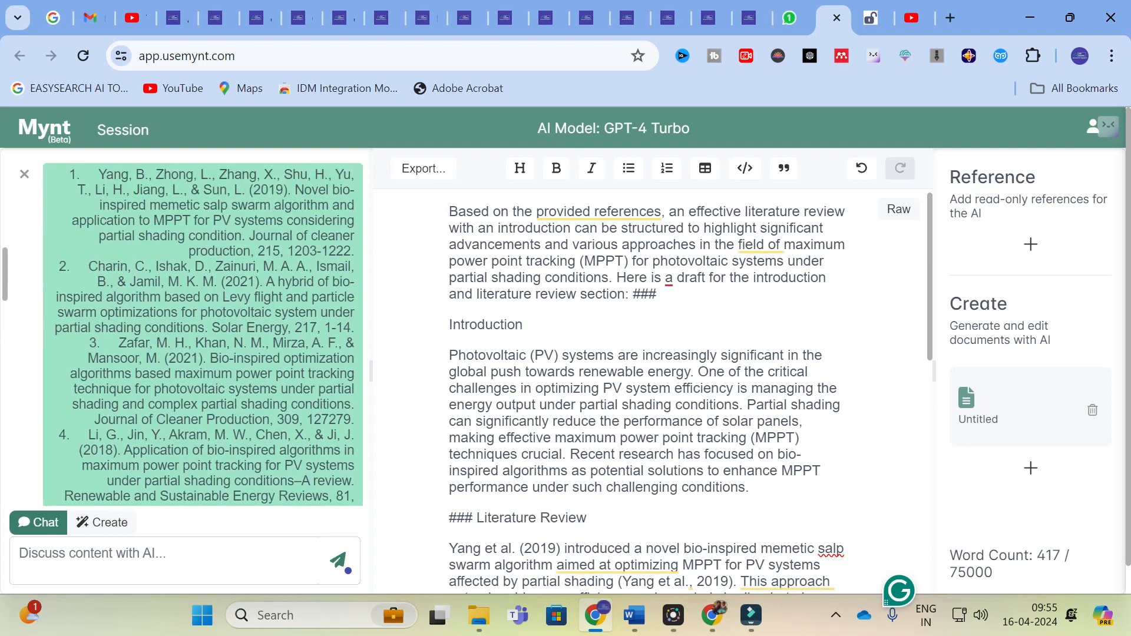